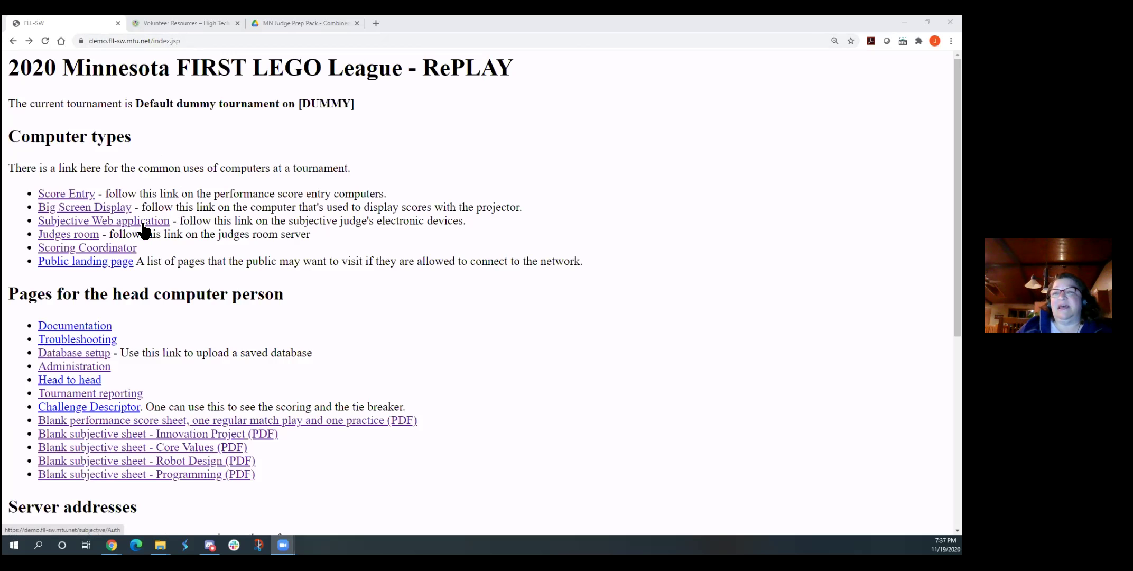
# - Clear stored data, choose Nov Practice Round and Innovation Project, and submit a new judge's name
pyautogui.click(144, 230)
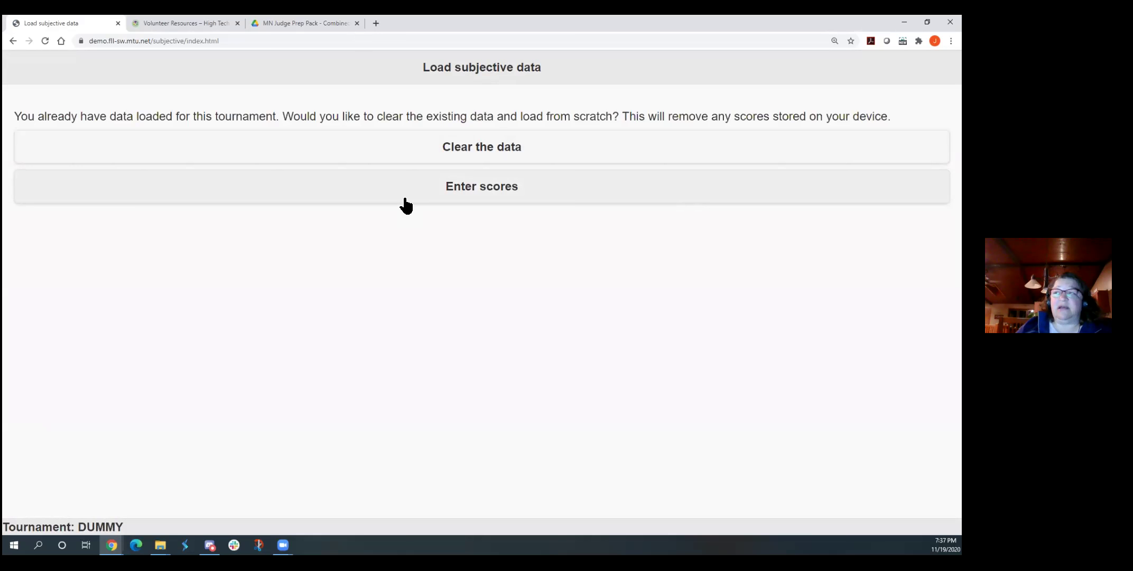
pyautogui.click(394, 152)
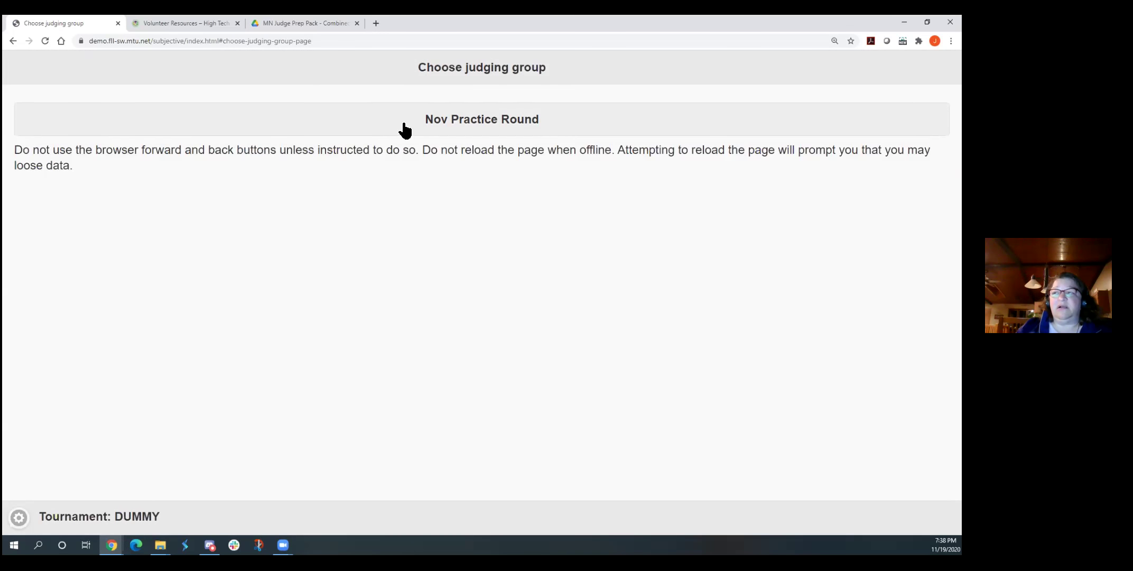
pyautogui.click(405, 130)
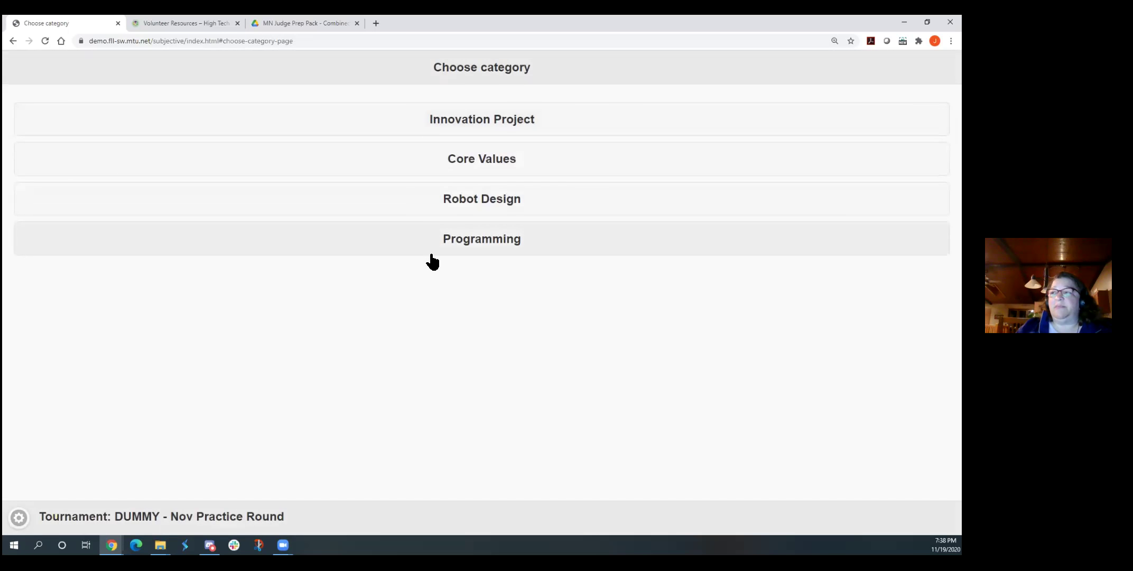
pyautogui.click(402, 126)
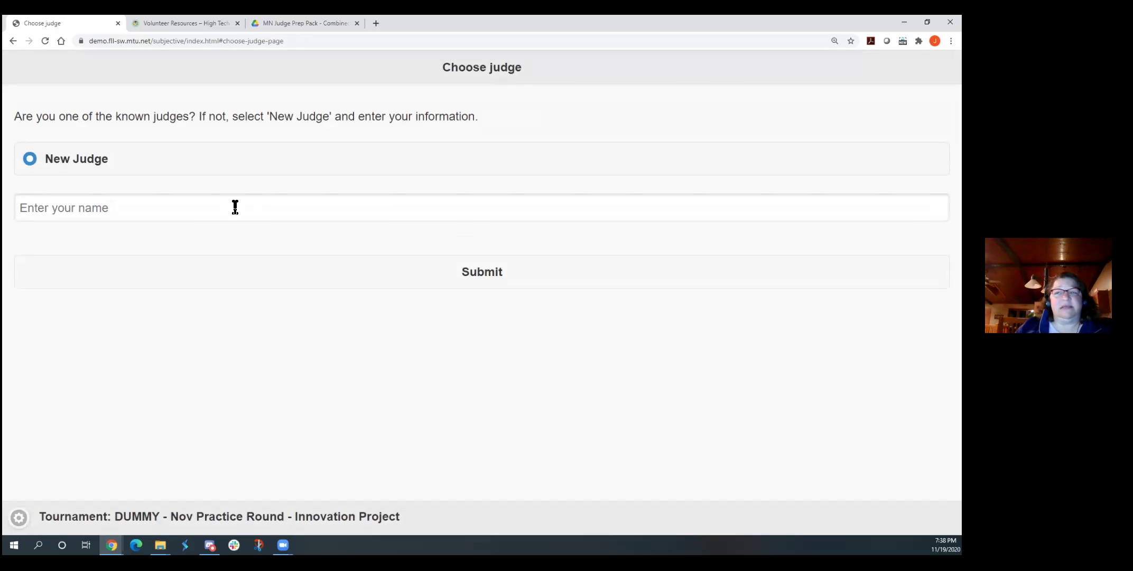
pyautogui.click(235, 207)
pyautogui.write('Jeannie')
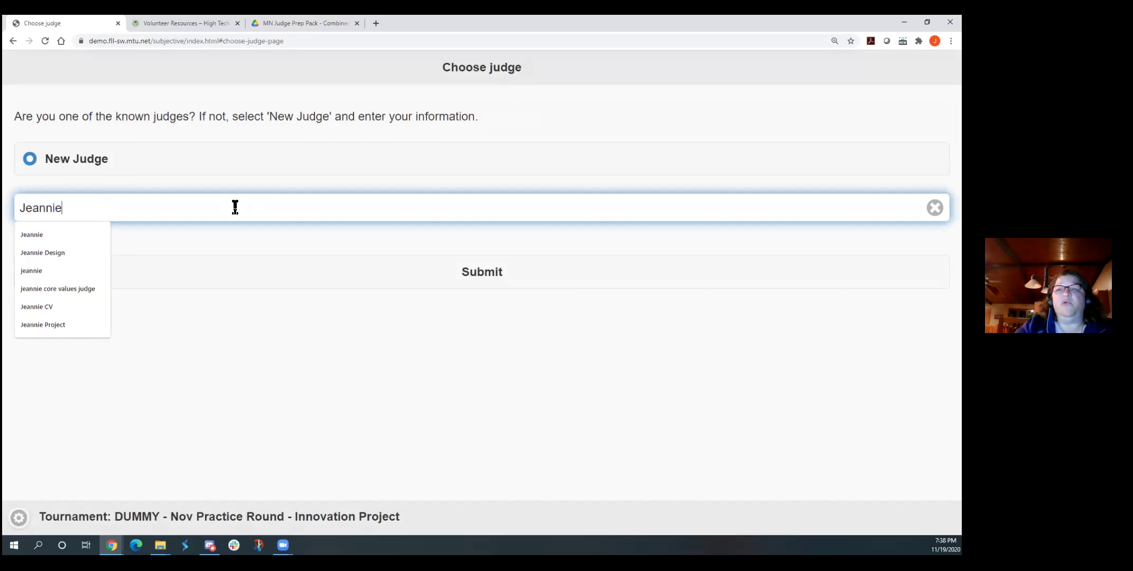
pyautogui.click(295, 280)
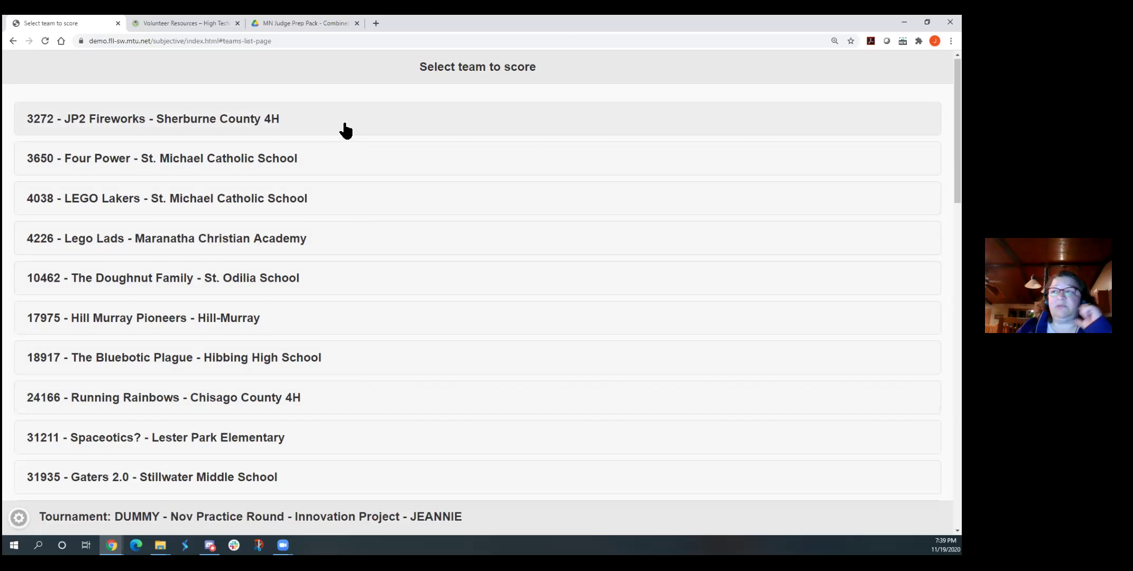
# - Start scoring team 3272 JP2 Fireworks from the team list
pyautogui.click(344, 126)
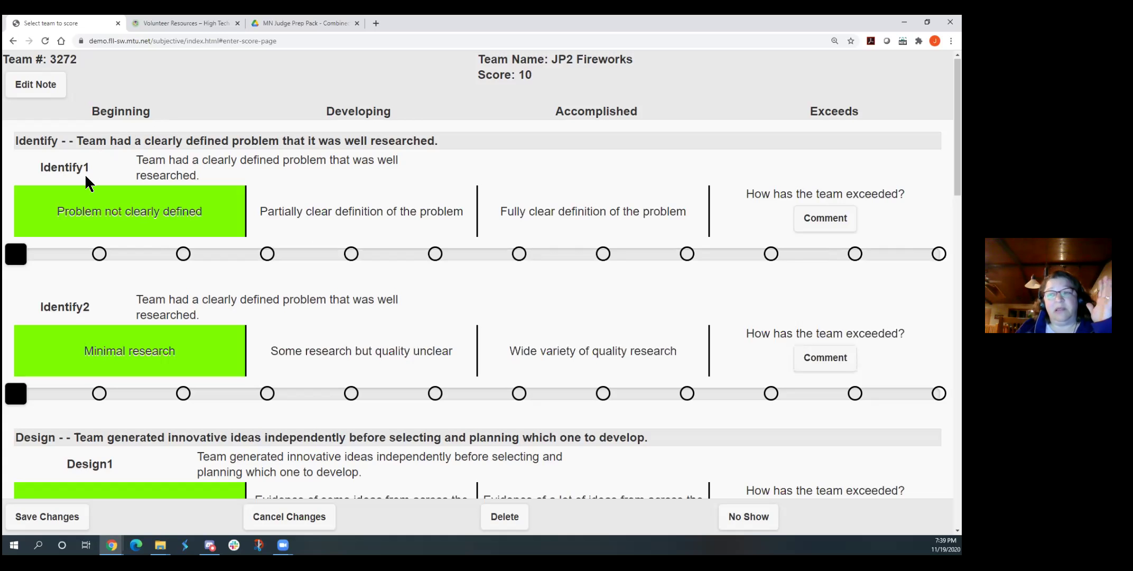
# - Raise JP2 Fireworks' Identify1 rating to the maximum Exceeds level, bringing the score to 21
pyautogui.click(101, 254)
pyautogui.click(184, 254)
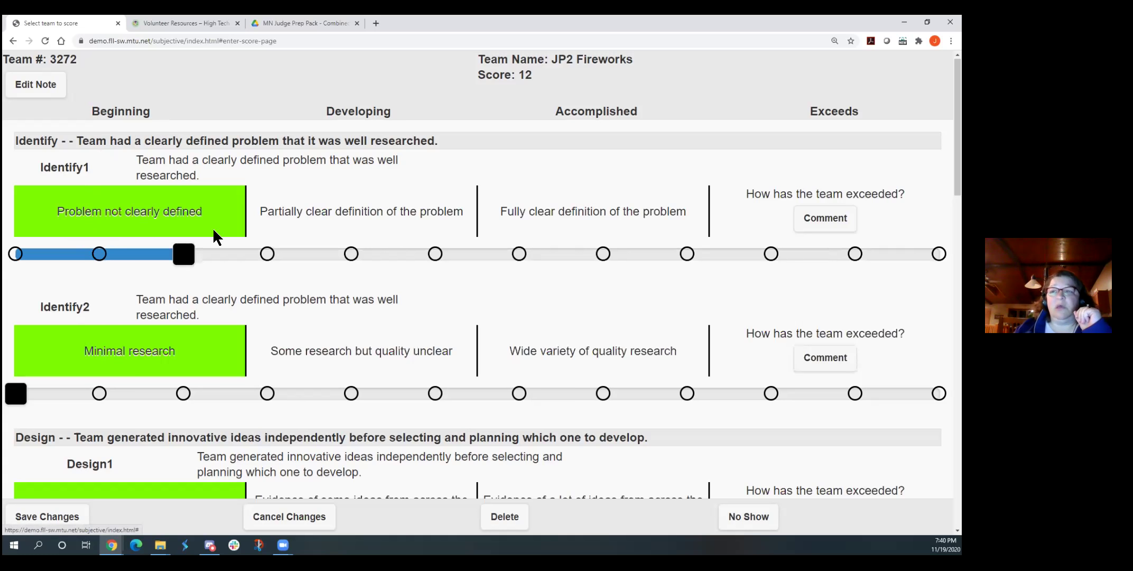
pyautogui.click(267, 255)
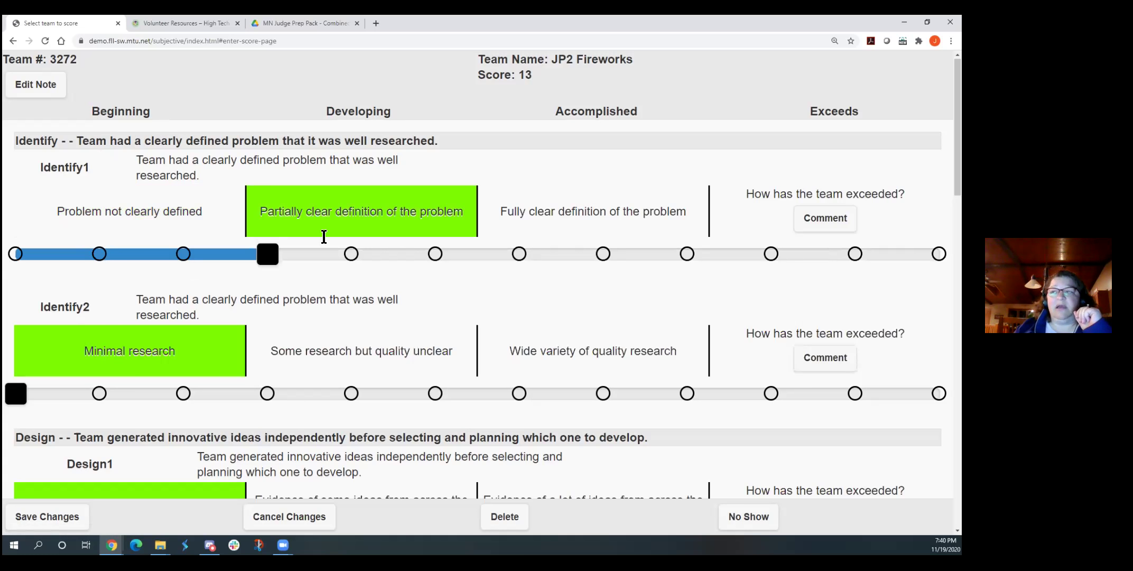
pyautogui.click(352, 254)
pyautogui.click(434, 258)
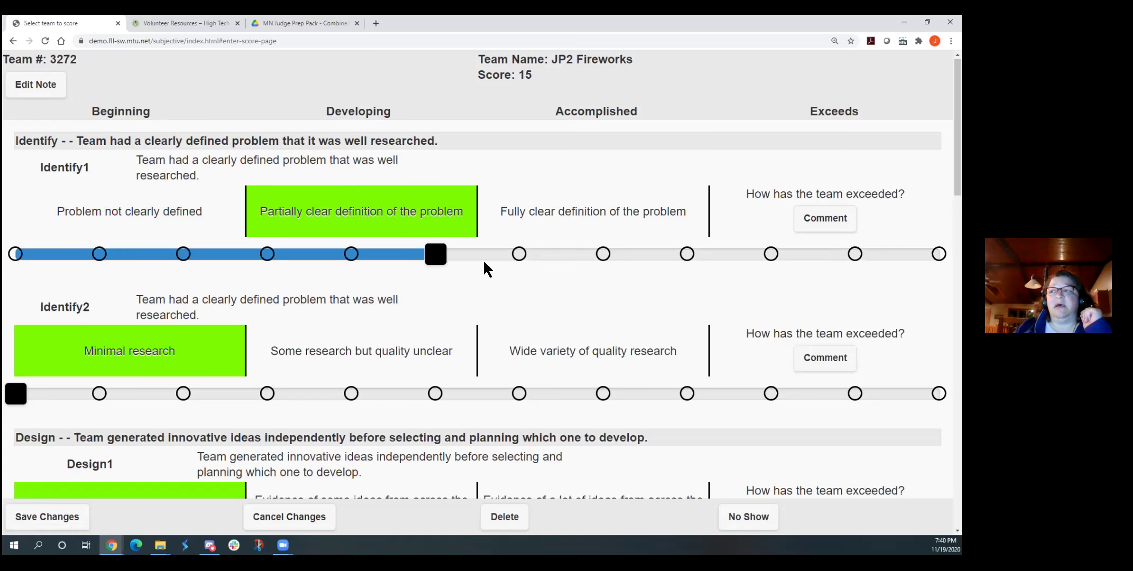
pyautogui.click(519, 255)
pyautogui.click(603, 255)
pyautogui.click(687, 255)
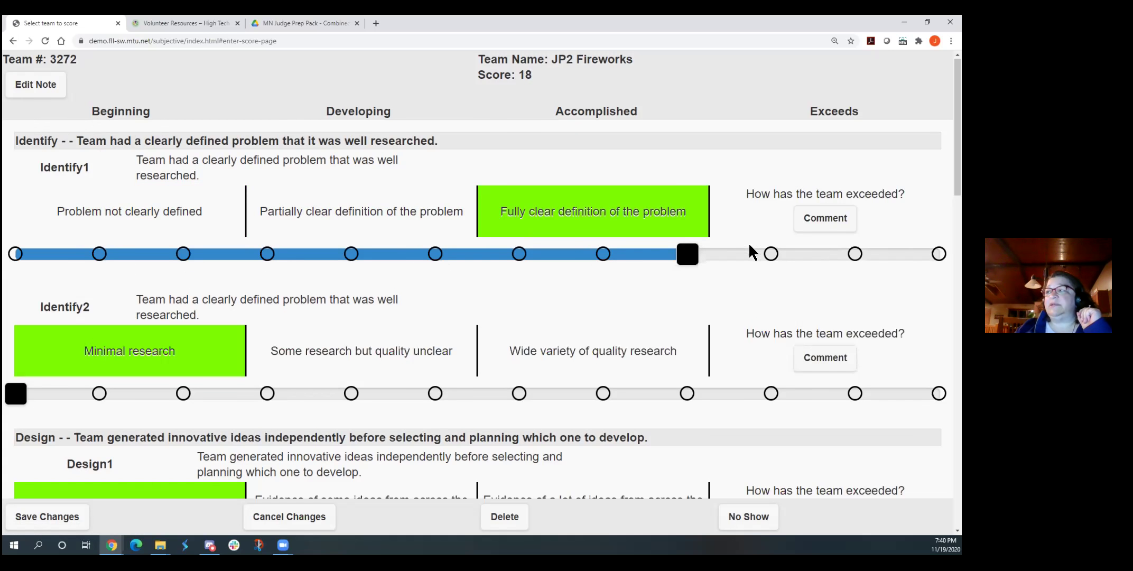
pyautogui.click(771, 254)
pyautogui.click(855, 255)
pyautogui.press('Right')
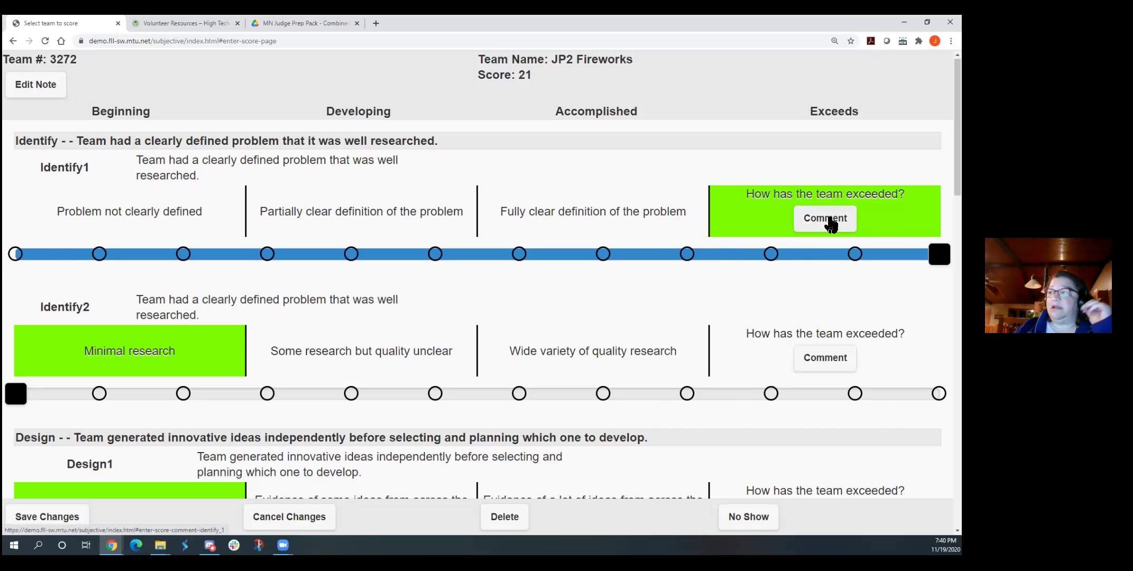
# - Save Identify1 comment 'This team exceeded by doing blah'; rate Identify2 'Some research but quality unclear'
pyautogui.click(829, 221)
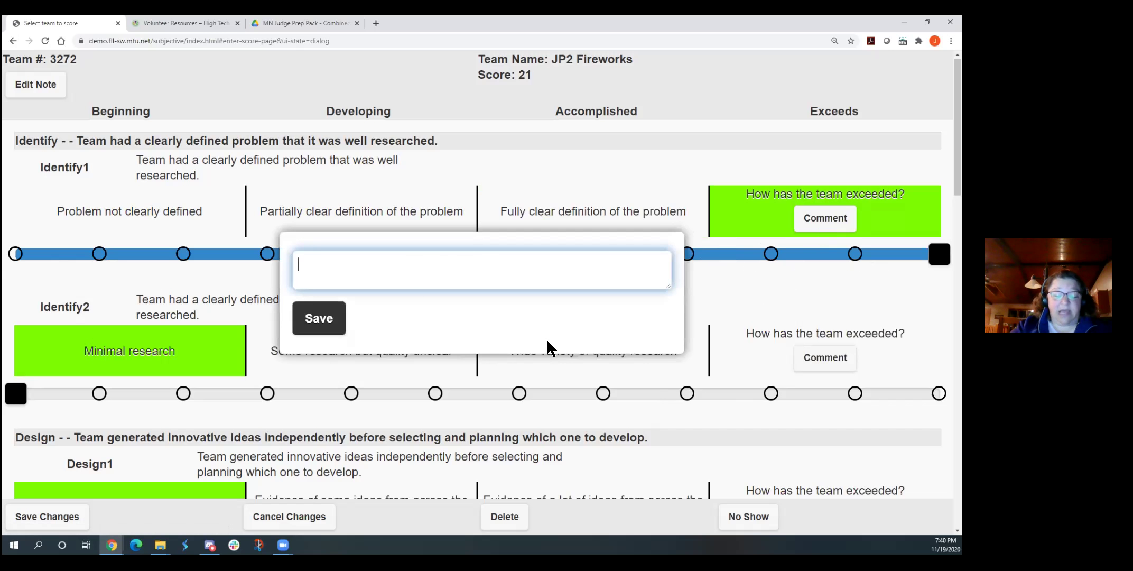
pyautogui.write('This team e')
pyautogui.press('alt')
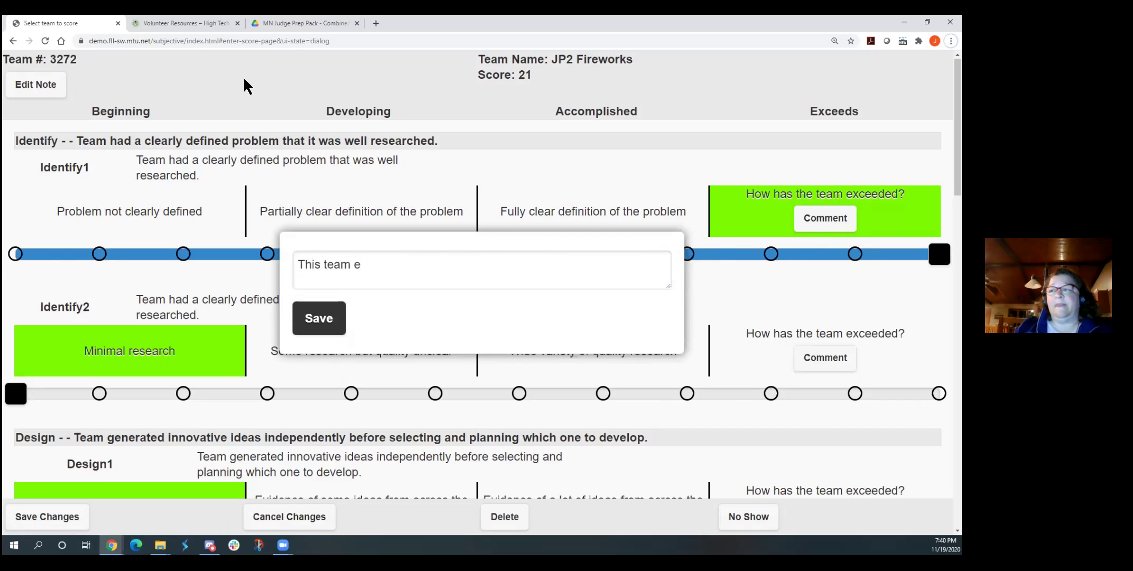
pyautogui.click(438, 265)
pyautogui.write('xceededby')
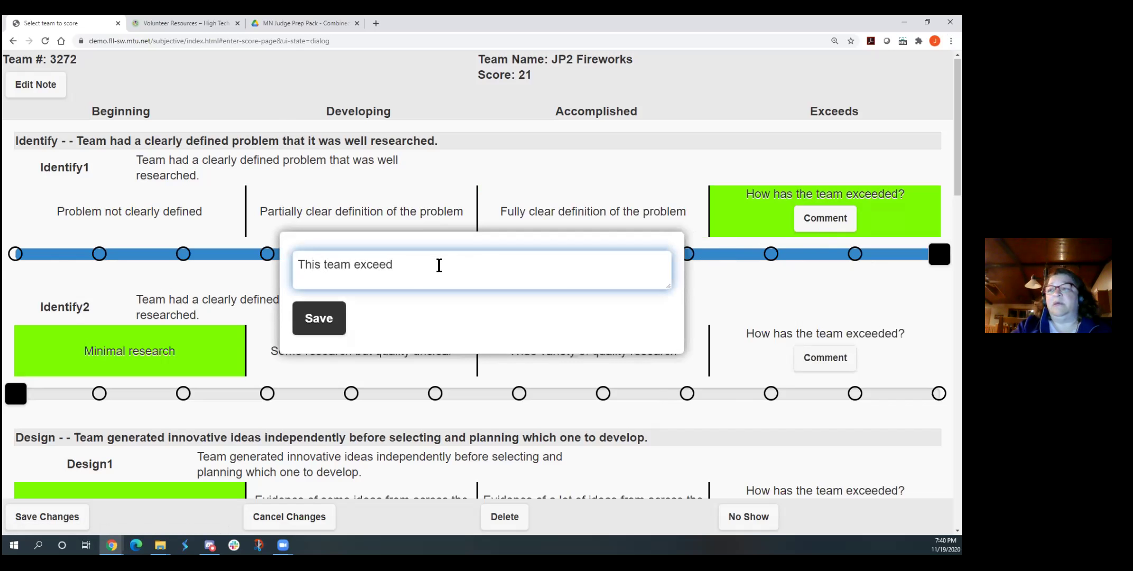
pyautogui.press('BackSpace')
pyautogui.press('BackSpace')
pyautogui.press('BackSpace')
pyautogui.write('by doing blah')
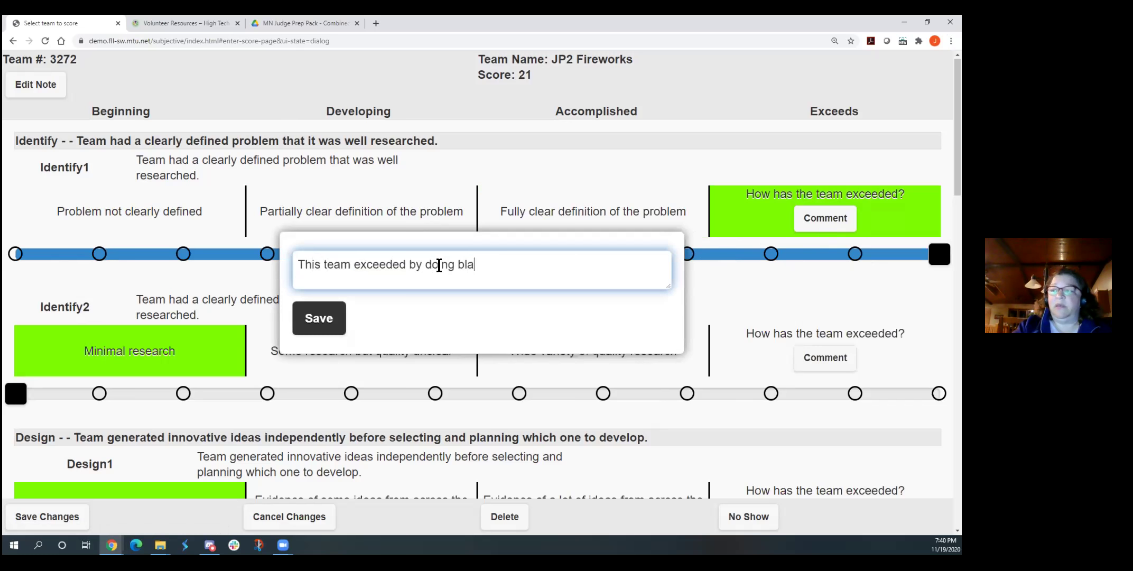
pyautogui.click(323, 317)
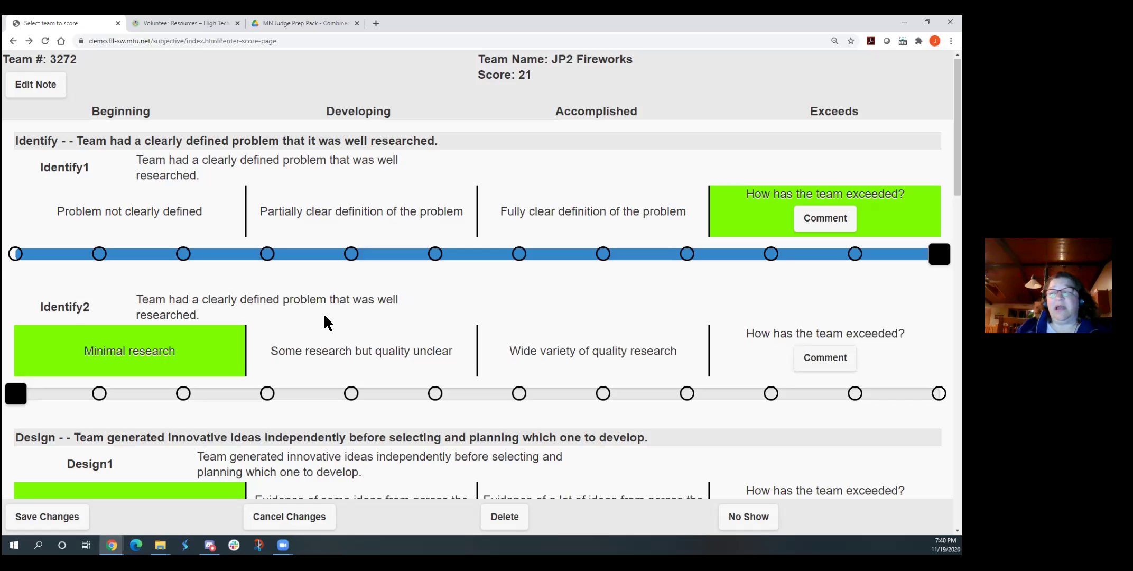
pyautogui.click(351, 393)
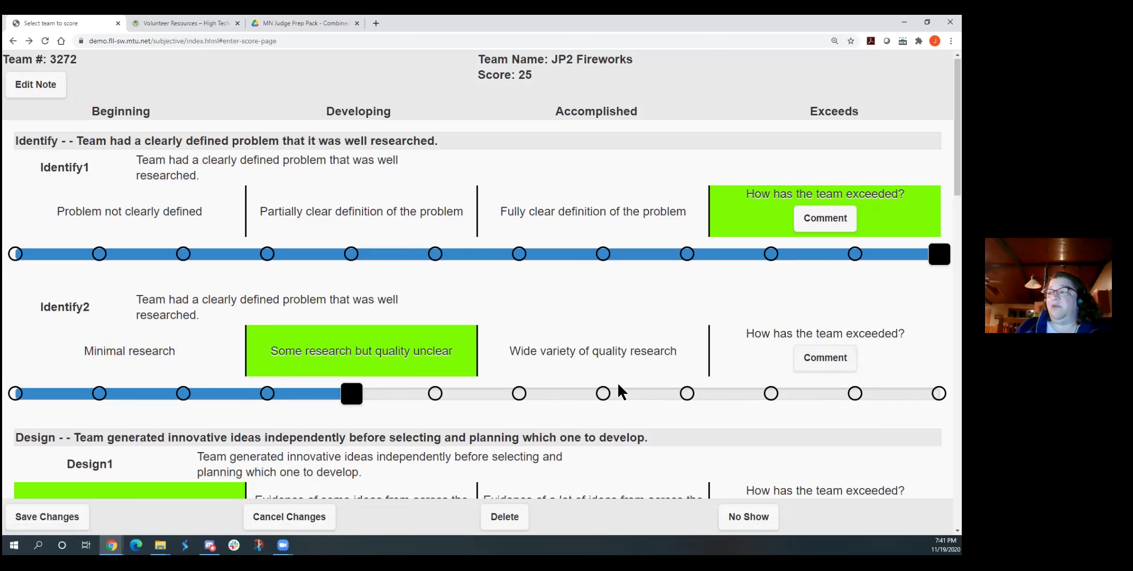
# - Rate Identify2 as 'Wide variety of quality research' and save a comment on it, reaching 28
pyautogui.click(603, 394)
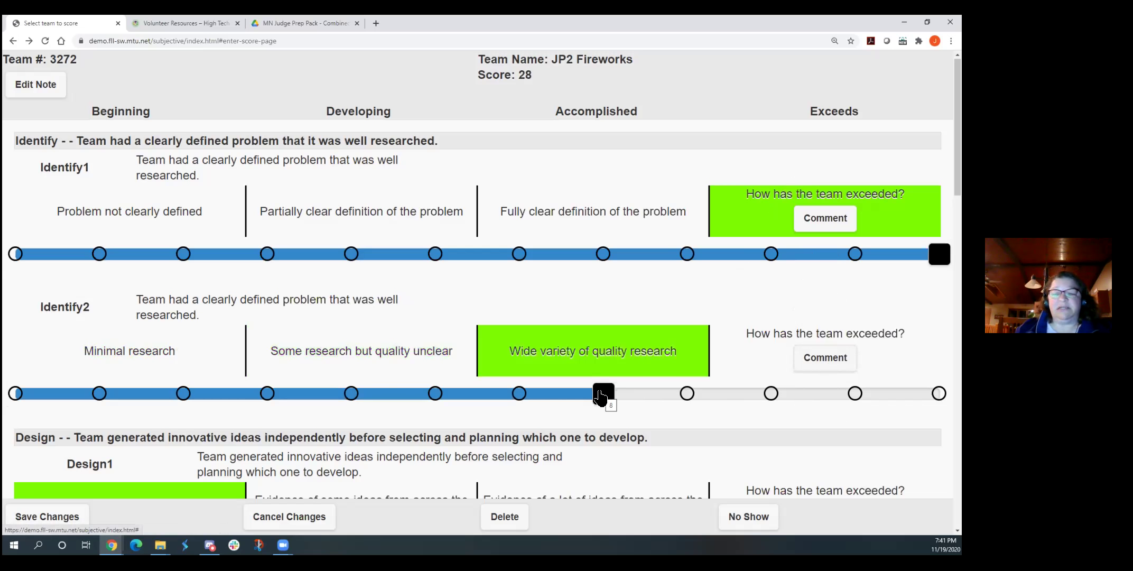
pyautogui.click(812, 359)
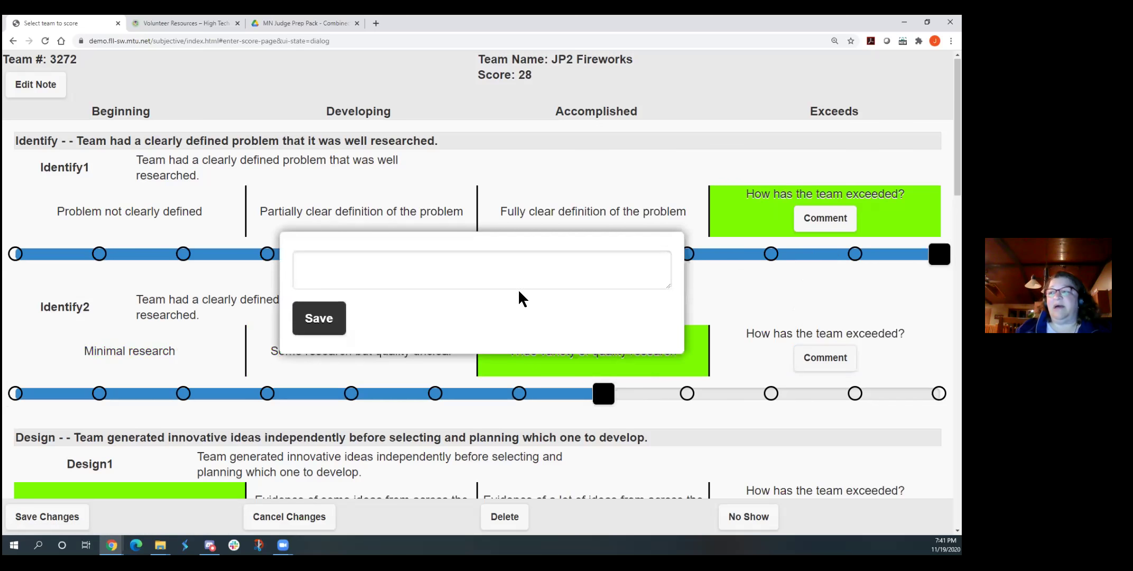
pyautogui.click(456, 269)
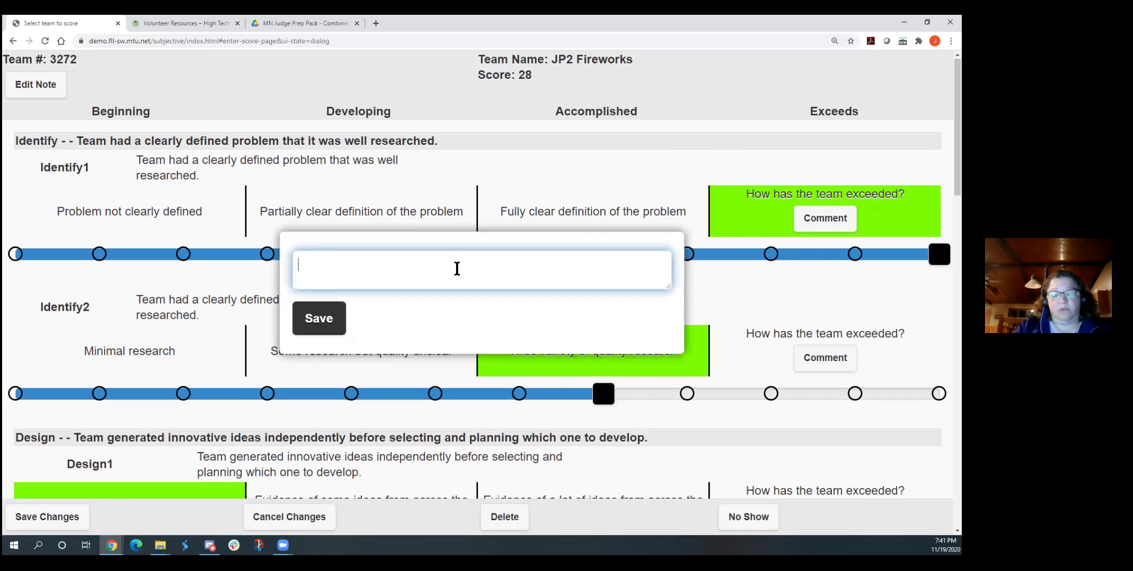
pyautogui.write('CLalskdfja;skldf:kajsf')
pyautogui.click(328, 321)
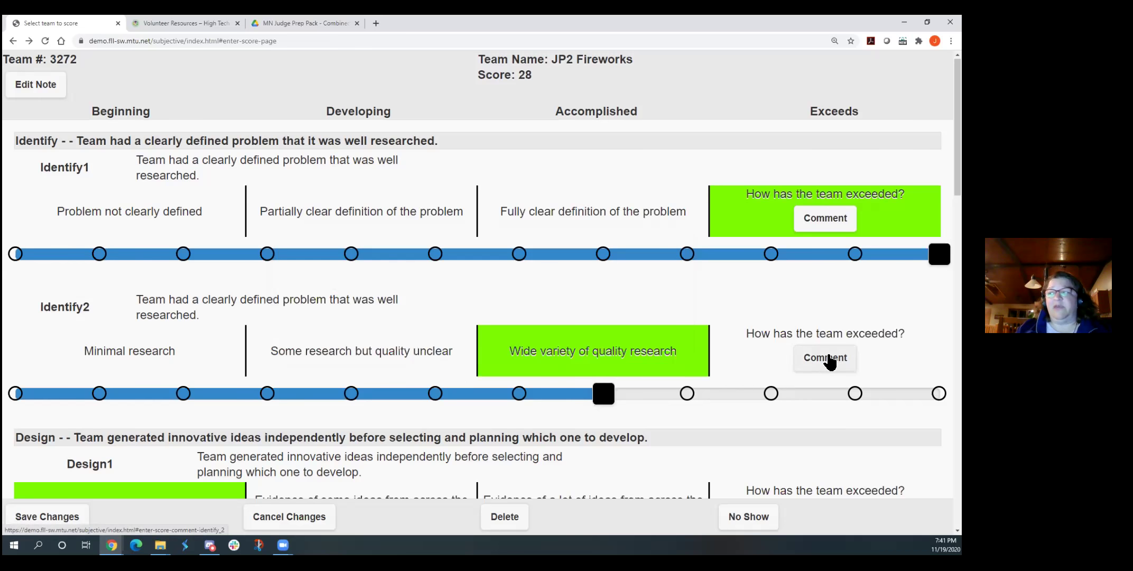
pyautogui.scroll(-2, 831, 359)
# - Rate Design1 'some ideas from across the team', planning highly effective, Create1 innovative, Create2 simple model
pyautogui.scroll(-1, 769, 353)
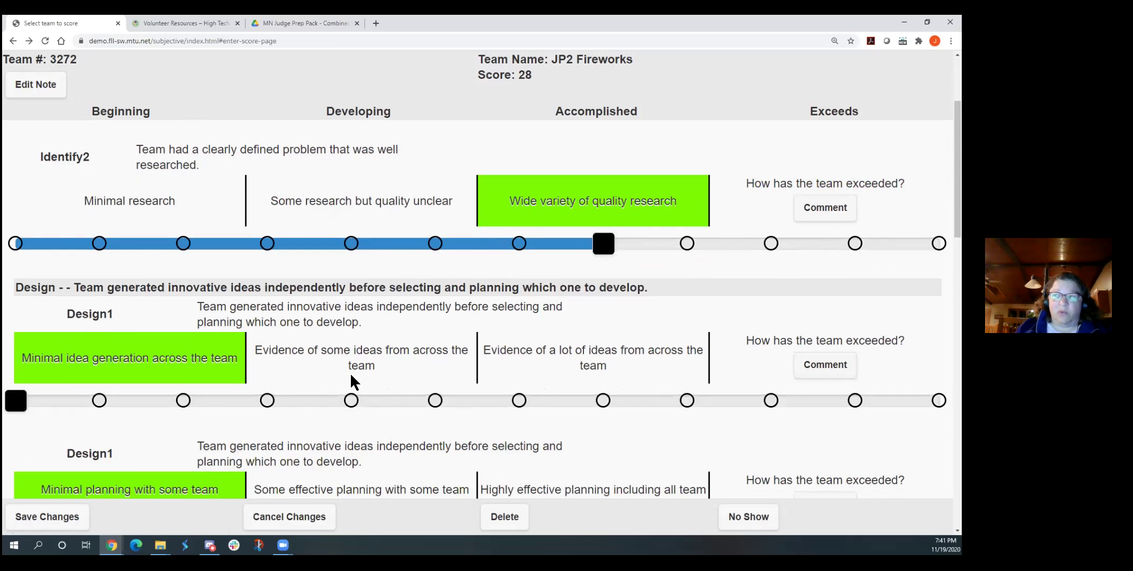
pyautogui.click(352, 400)
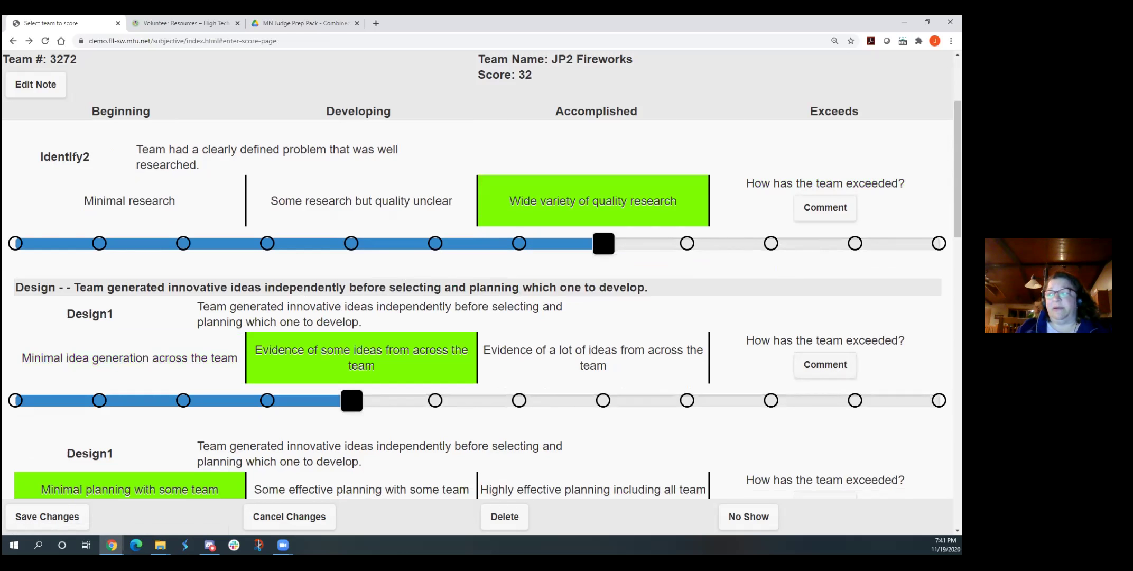
pyautogui.scroll(-1, 812, 383)
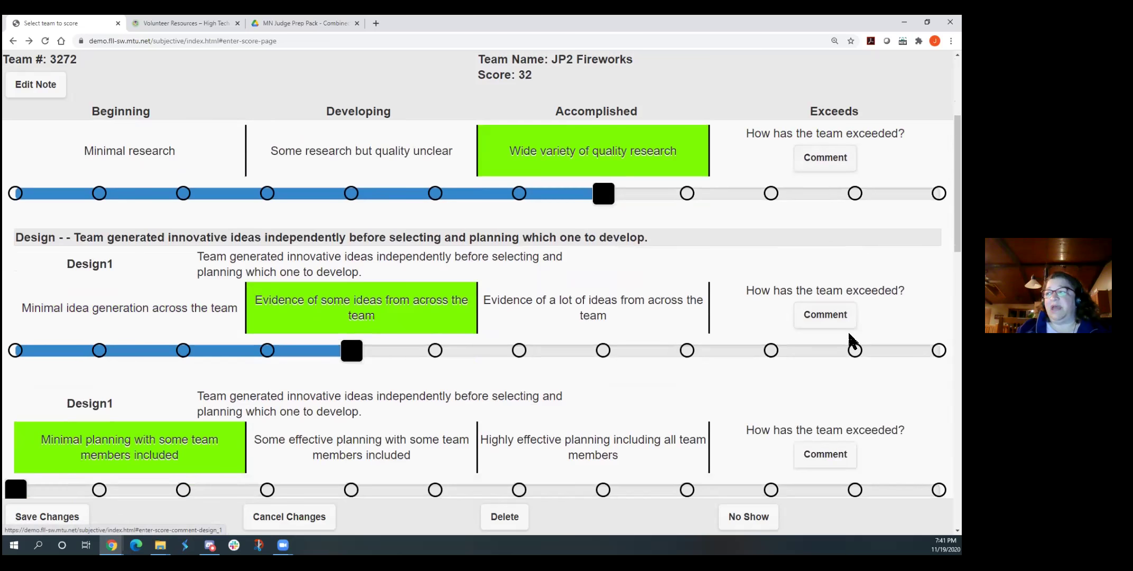
pyautogui.scroll(-3, 835, 349)
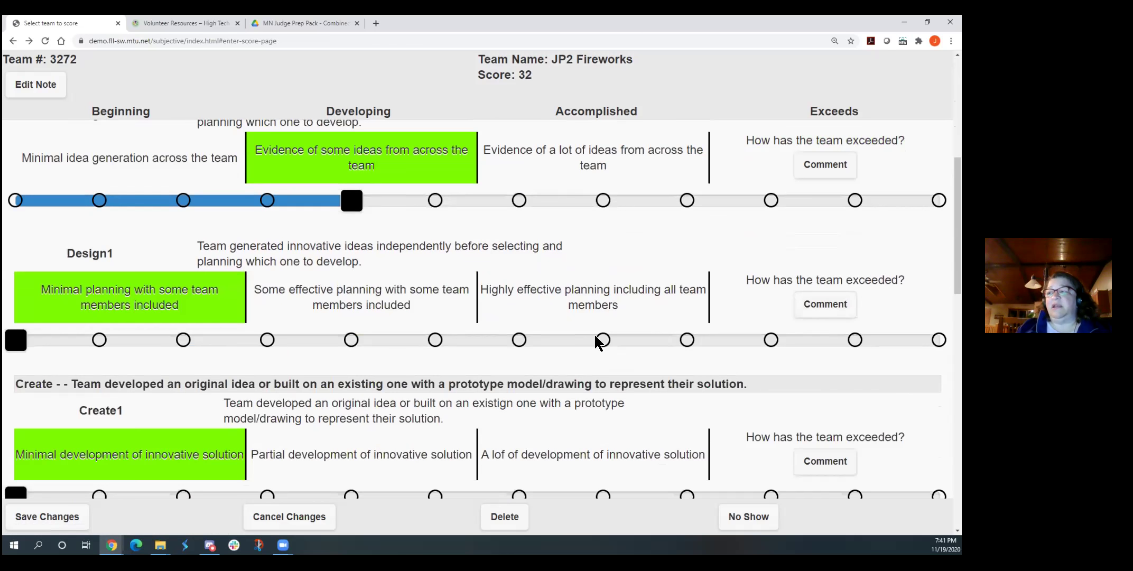
pyautogui.click(519, 340)
pyautogui.scroll(-3, 512, 352)
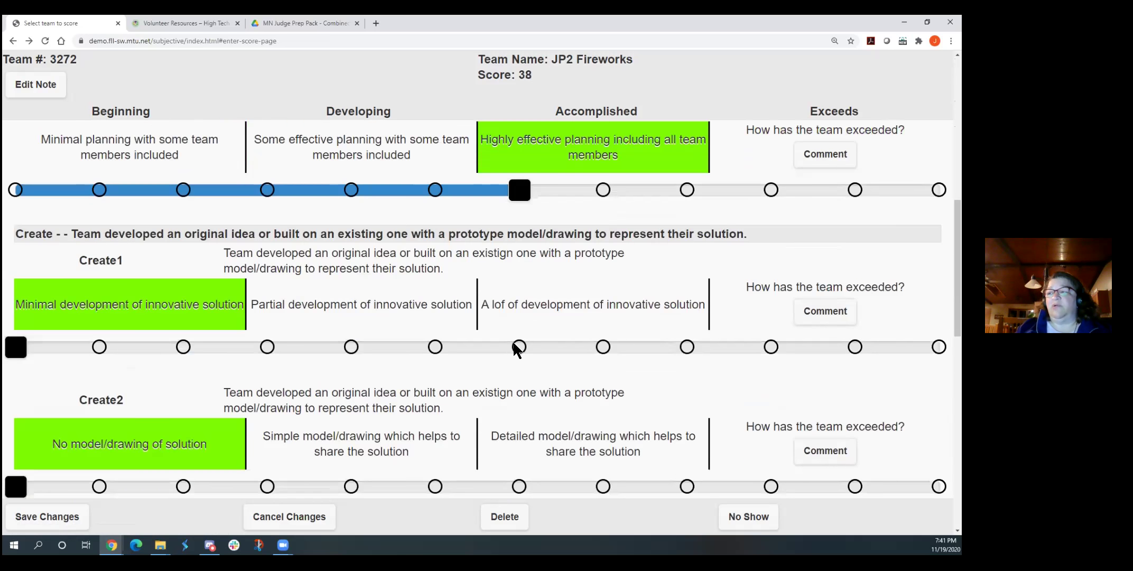
pyautogui.click(513, 340)
pyautogui.scroll(-2, 476, 365)
pyautogui.click(435, 387)
# - Rate Iterate1 some sharing, Iterate2 some improvements, Communicate1 partially engaging, Communicate2 fully clear impact
pyautogui.scroll(-4, 423, 360)
pyautogui.click(435, 344)
pyautogui.scroll(-2, 437, 382)
pyautogui.click(435, 382)
pyautogui.scroll(-2, 442, 385)
pyautogui.scroll(-1, 442, 387)
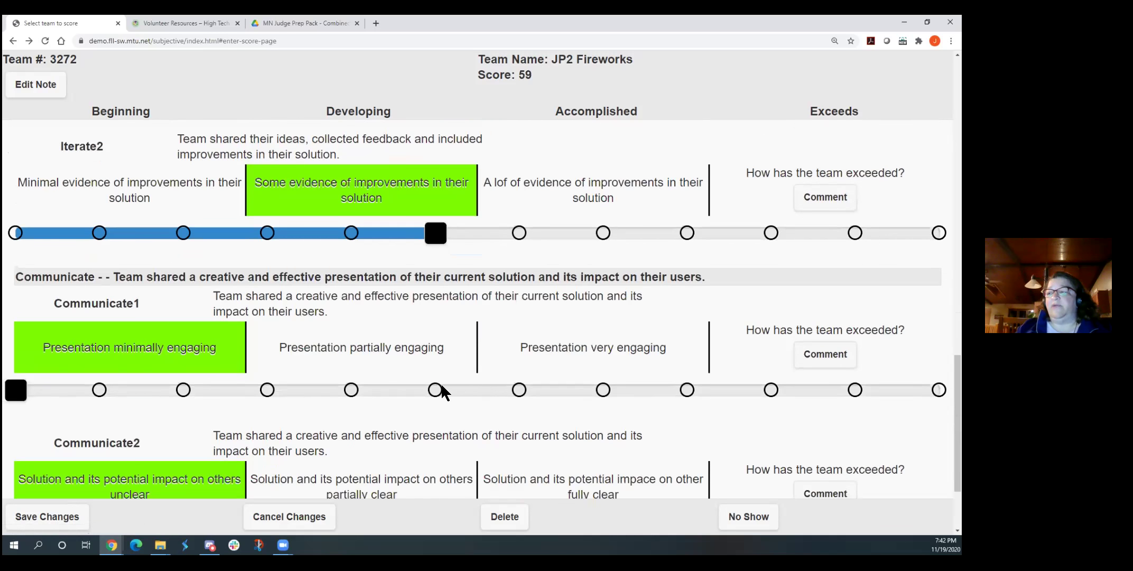
pyautogui.click(435, 390)
pyautogui.scroll(-2, 604, 406)
pyautogui.click(603, 406)
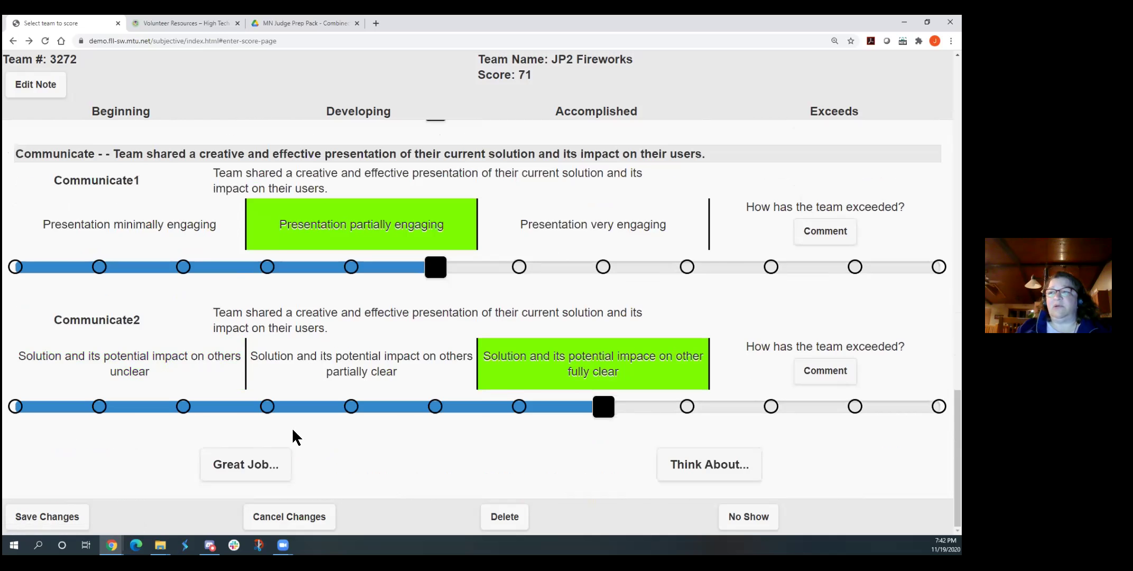
# - Save a Great Job comment starting 'YOu have gtreat enthusiasm' followed by several filler lines
pyautogui.click(254, 465)
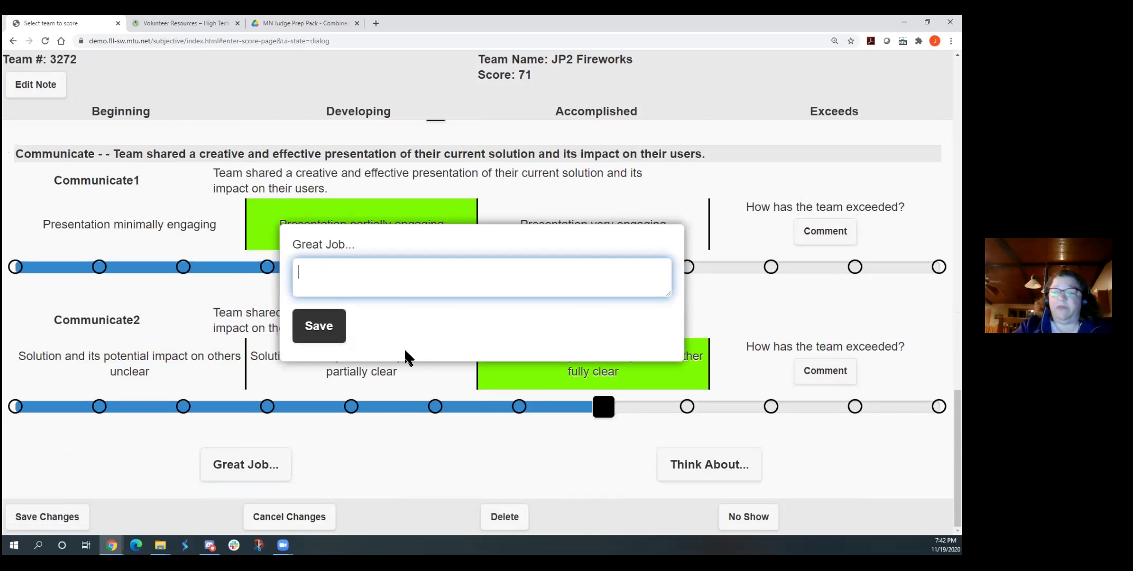
pyautogui.write('YOu have')
pyautogui.press('BackSpace')
pyautogui.write('e gtreat ')
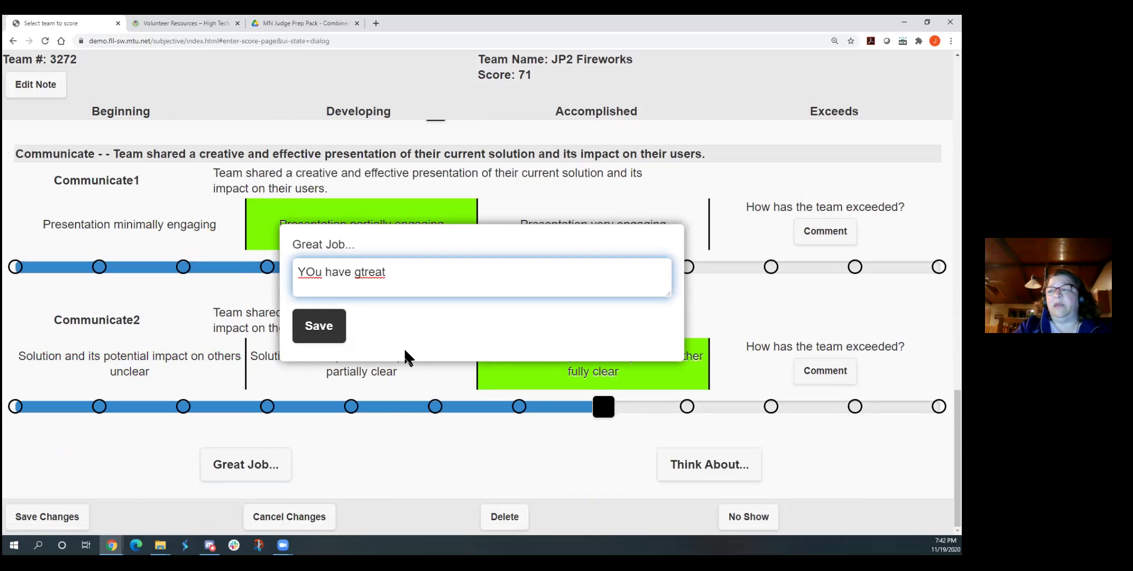
pyautogui.write('enthusia')
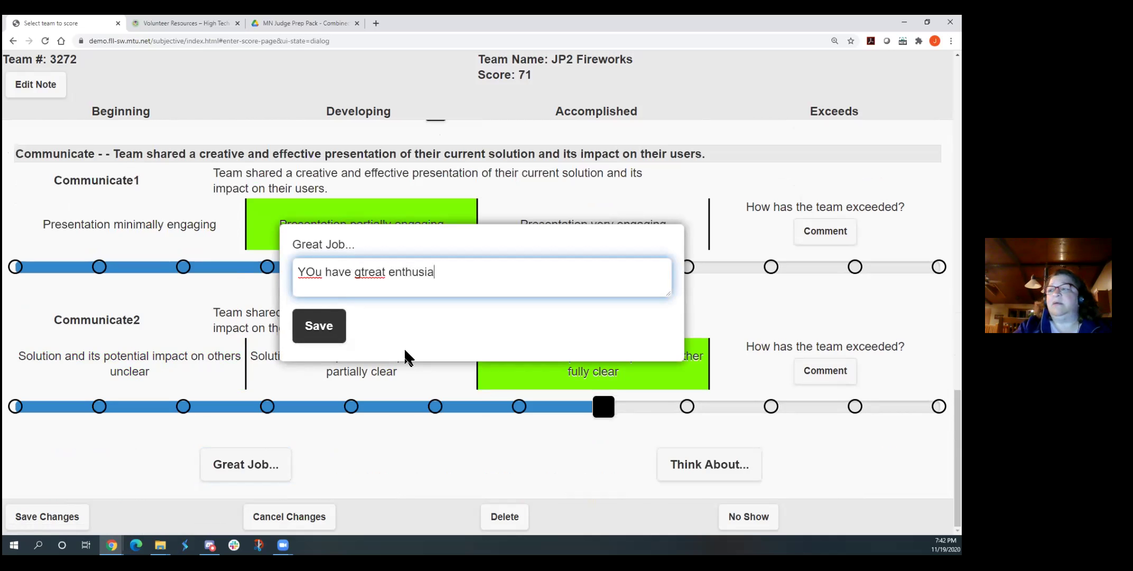
pyautogui.write('sm')
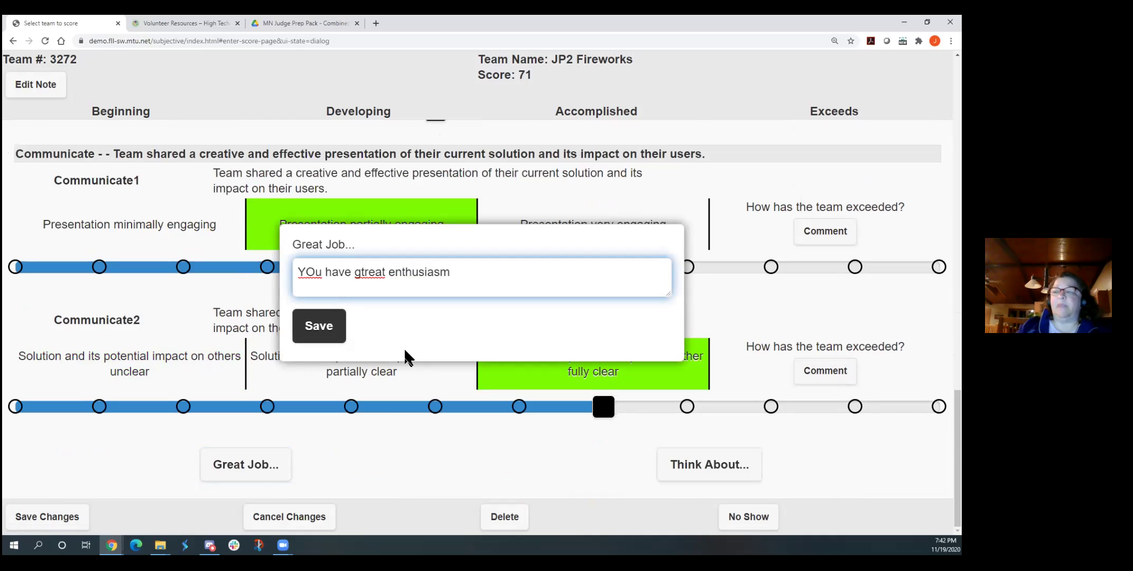
pyautogui.press('Return')
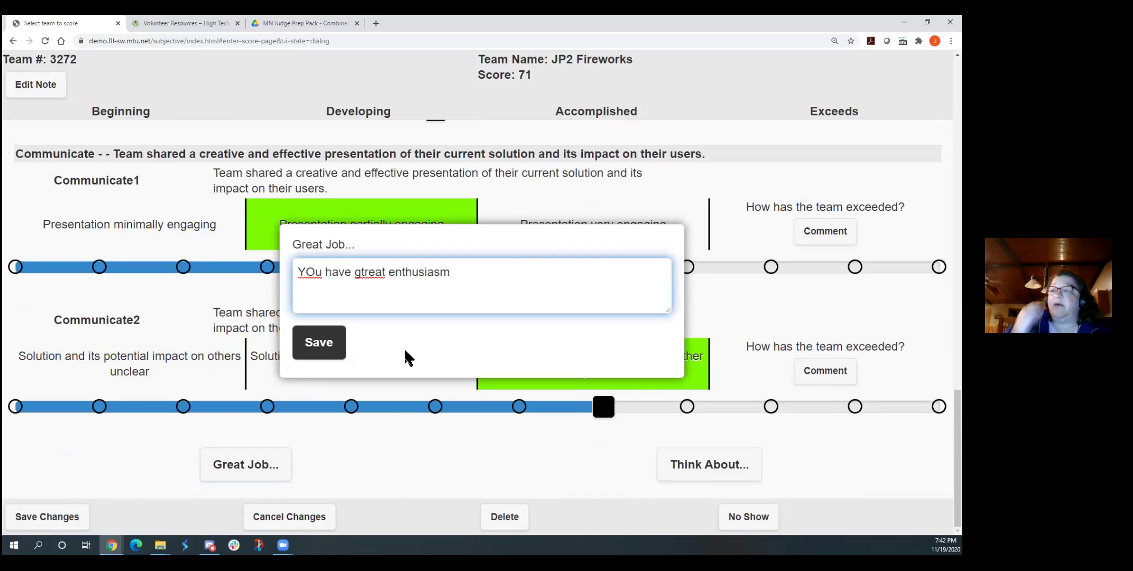
pyautogui.write('a;lsdkf')
pyautogui.press('Return')
pyautogui.write(';aksdf')
pyautogui.press('Return')
pyautogui.write('as;dkfh')
pyautogui.press('Return')
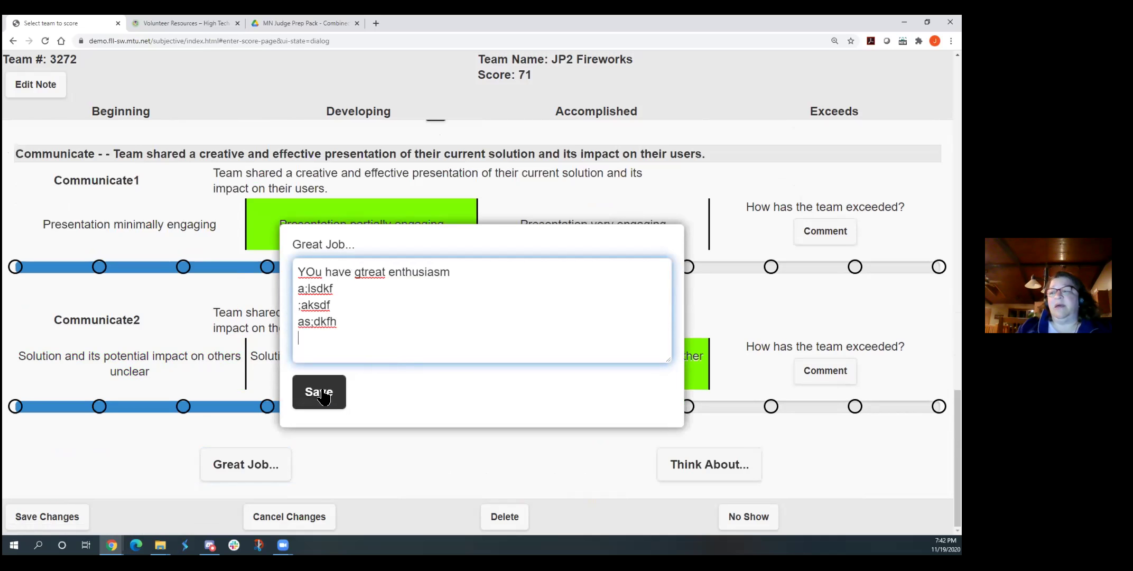
pyautogui.click(324, 397)
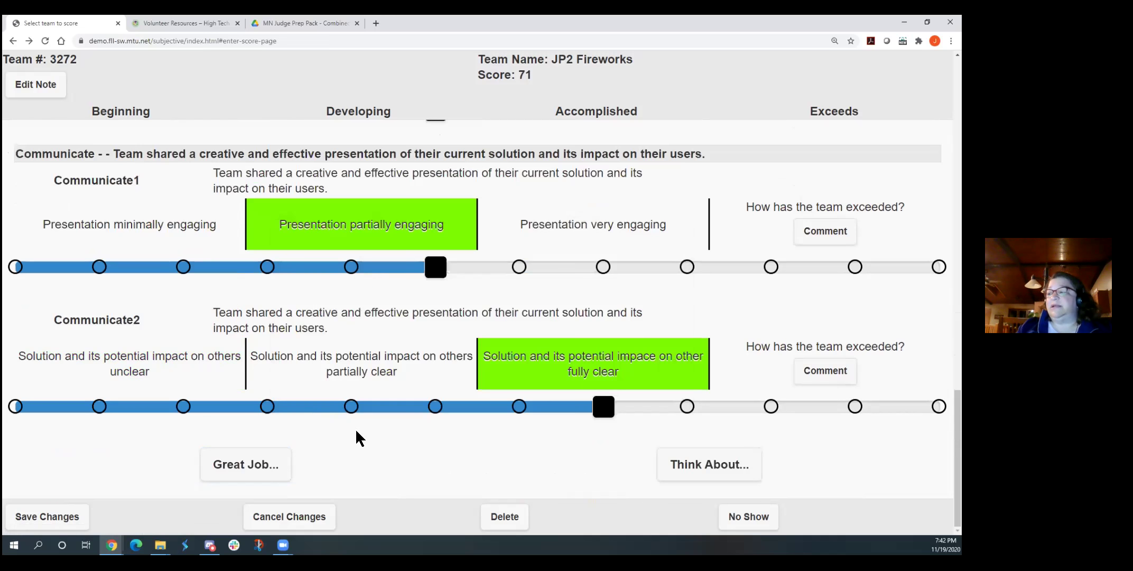
# - Save a Think About comment reading 'Think about....' with a second line 'as;ldkfj'
pyautogui.click(729, 473)
pyautogui.click(430, 276)
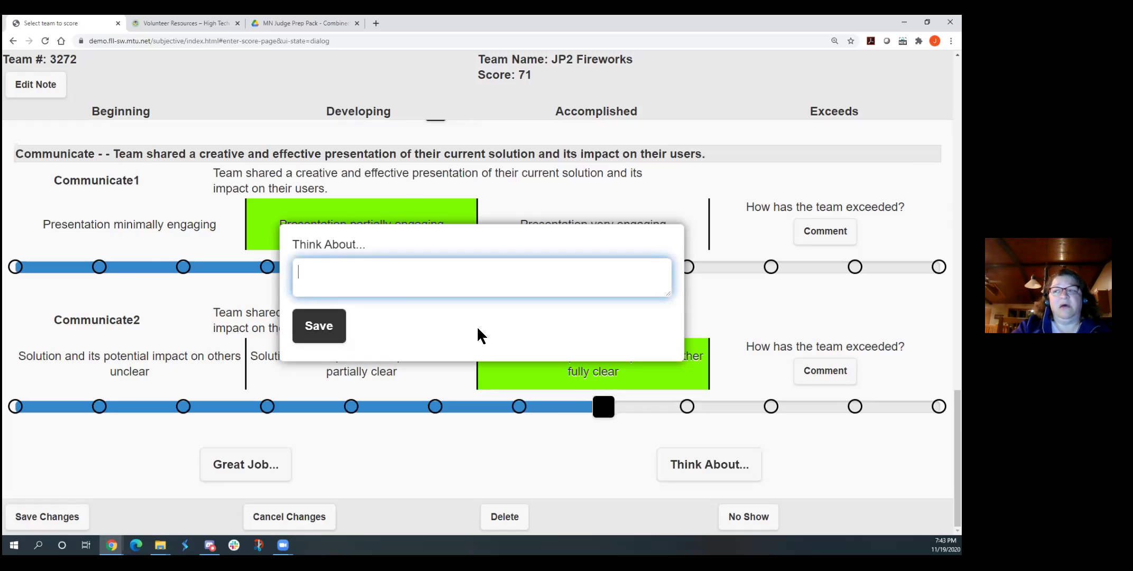
pyautogui.write('Think about')
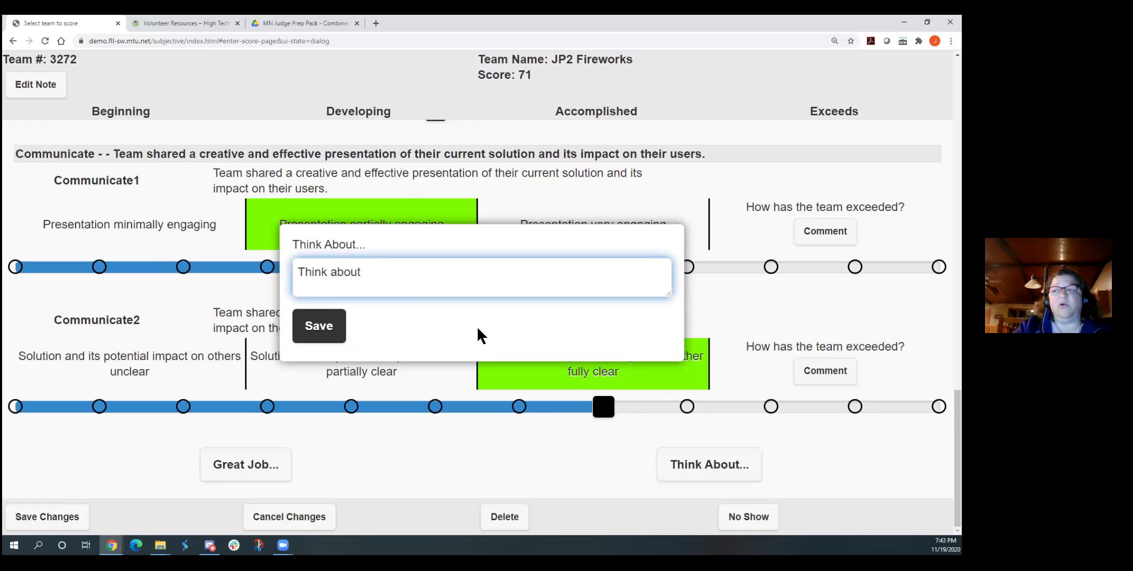
pyautogui.write('....')
pyautogui.press('Return')
pyautogui.write('as;ldkfj')
pyautogui.press('Return')
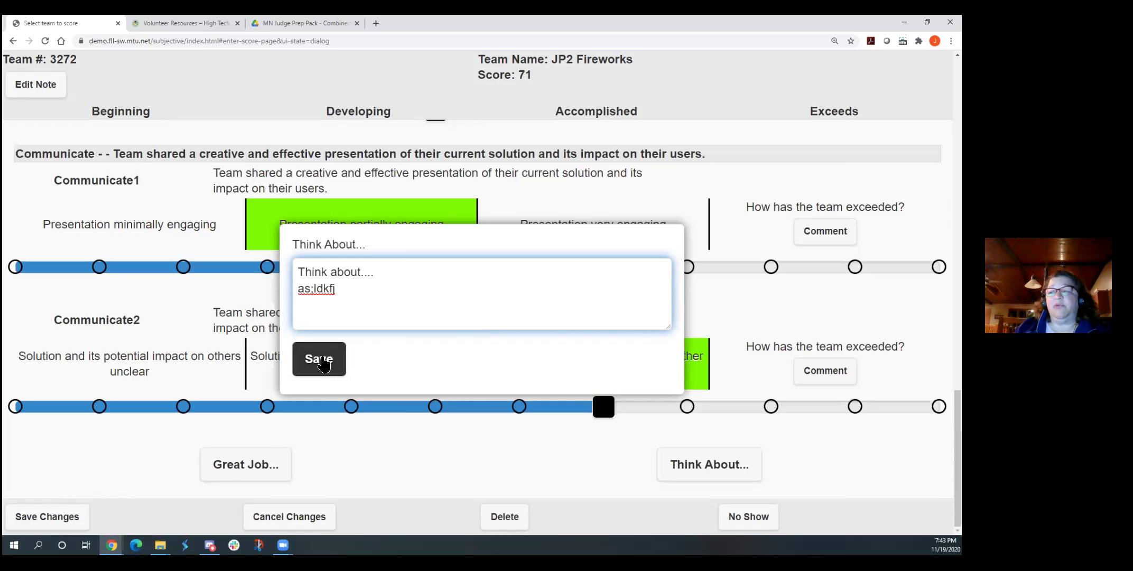
pyautogui.click(324, 360)
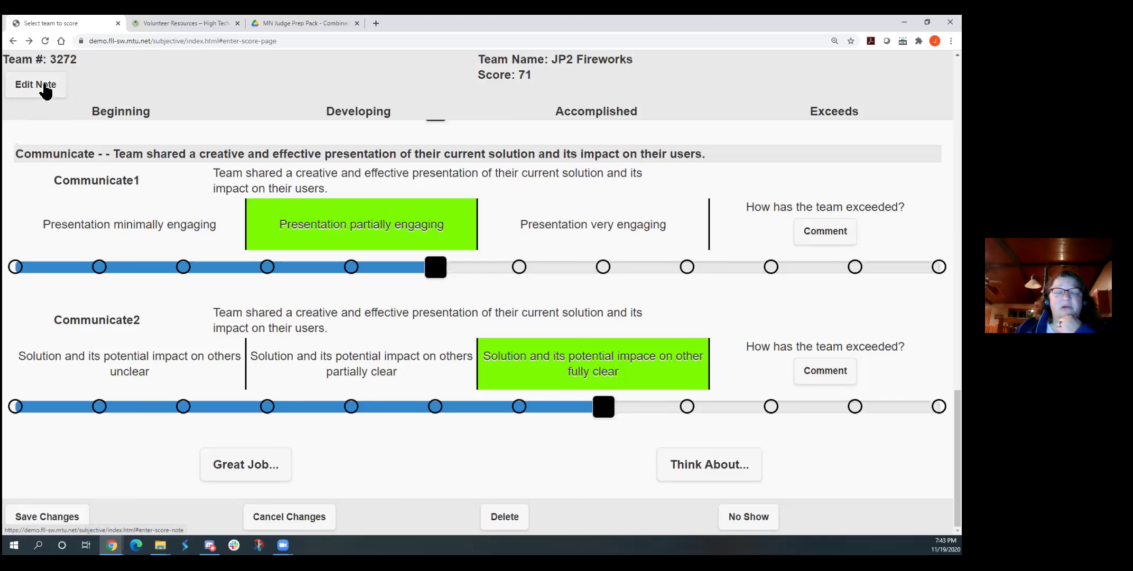
# - Save the note 'Blue shirts - lots of engrgy / Great story of overcoming' and submit the 71 score
pyautogui.click(46, 87)
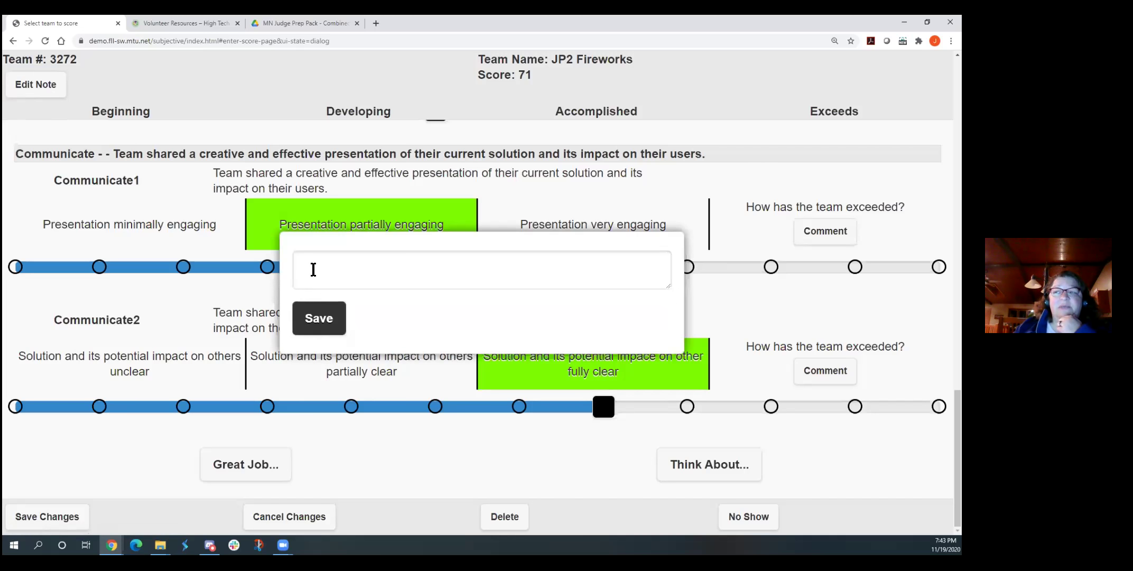
pyautogui.click(312, 269)
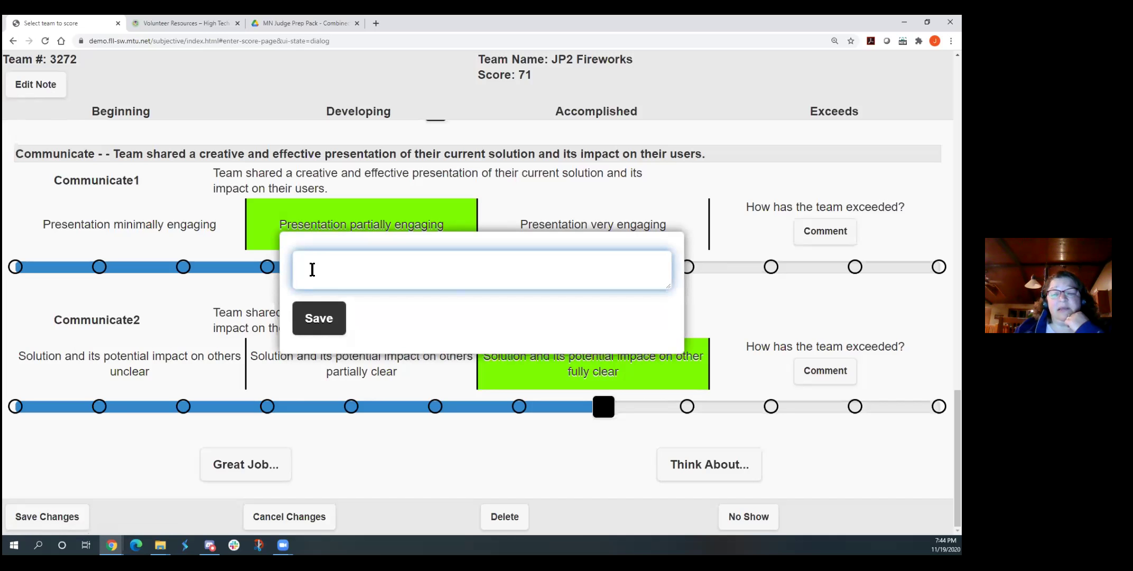
pyautogui.write('Blue shirt')
pyautogui.write('s -')
pyautogui.write(' lots of ')
pyautogui.write('e')
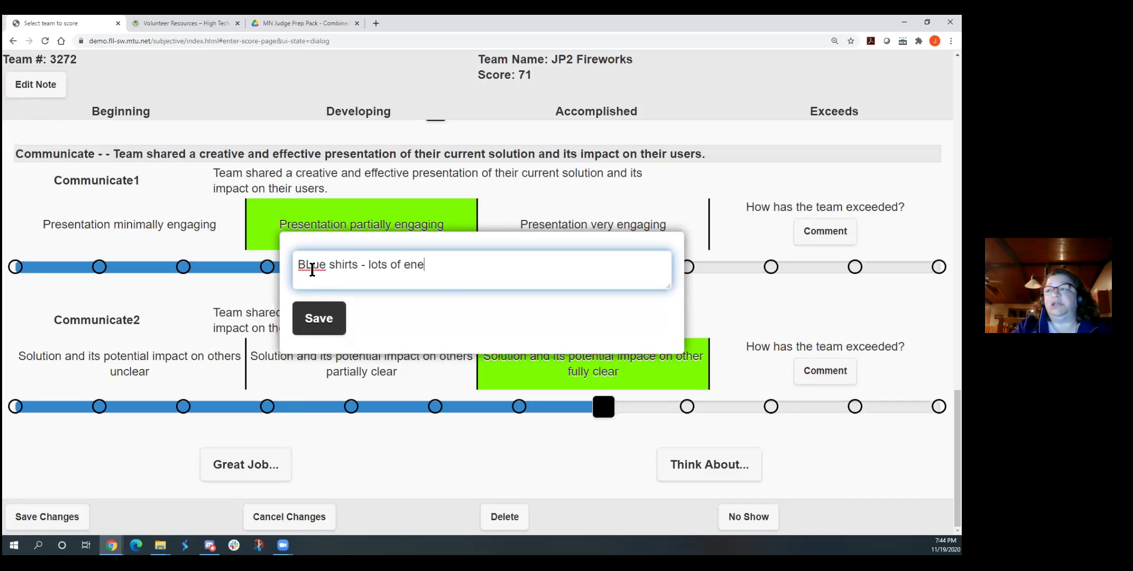
pyautogui.write('ngrgy')
pyautogui.press('Return')
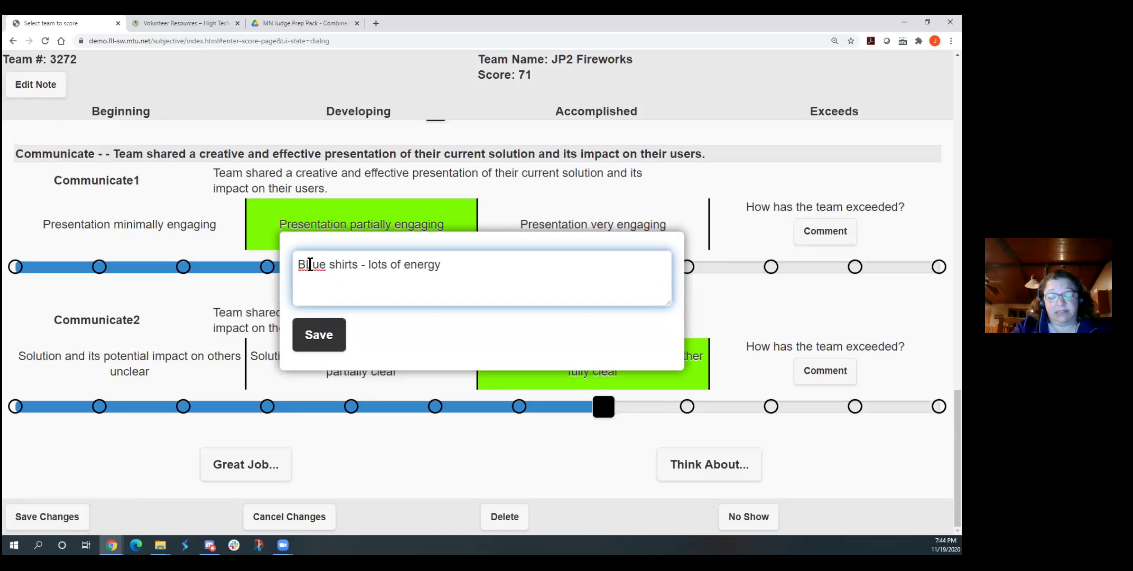
pyautogui.write('Great story of overcoming')
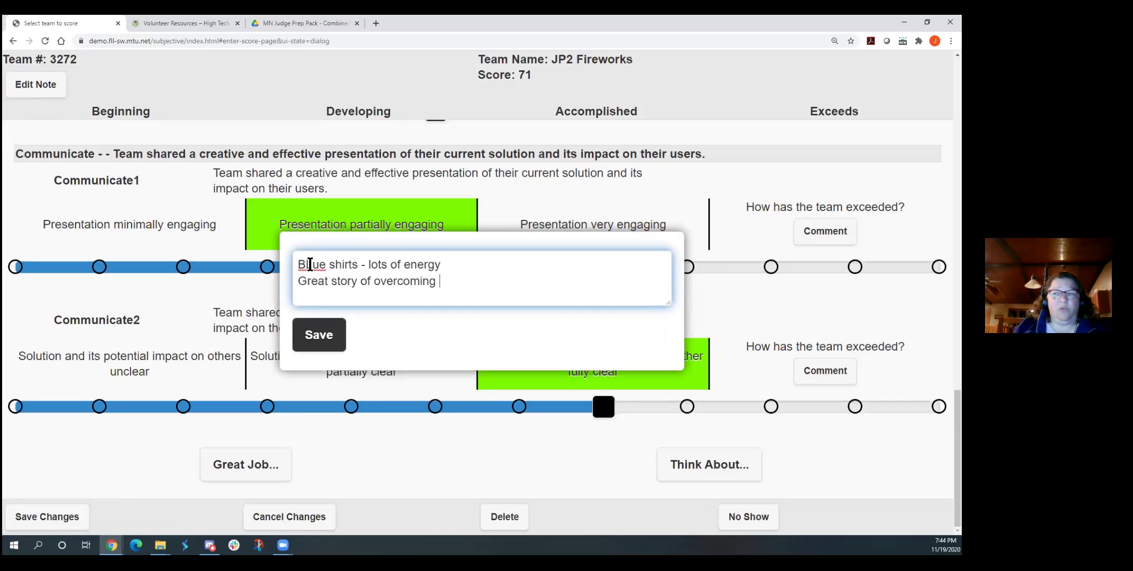
pyautogui.click(313, 336)
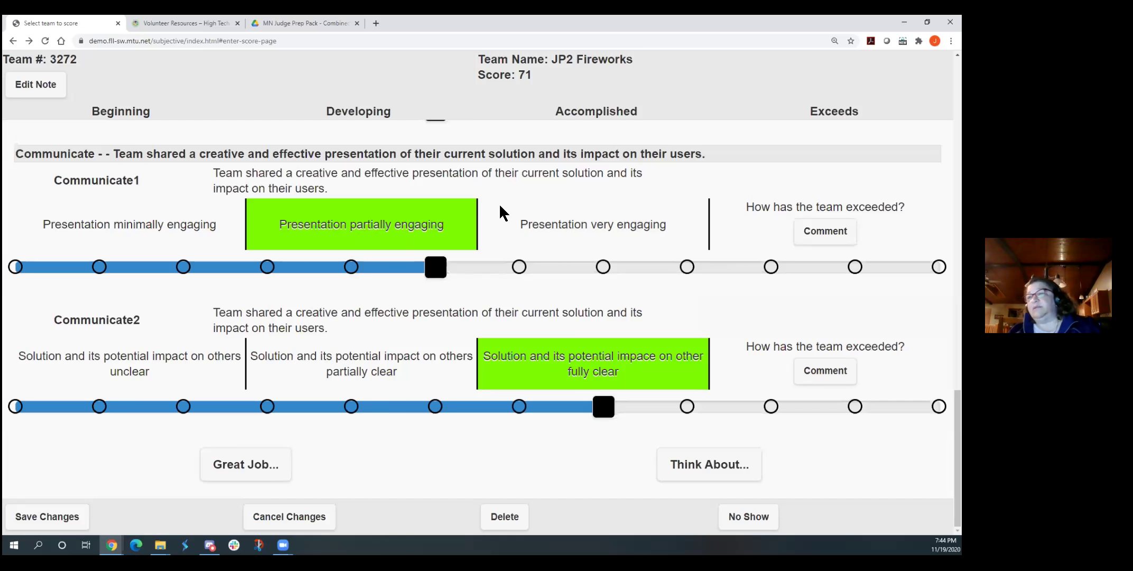
pyautogui.click(77, 520)
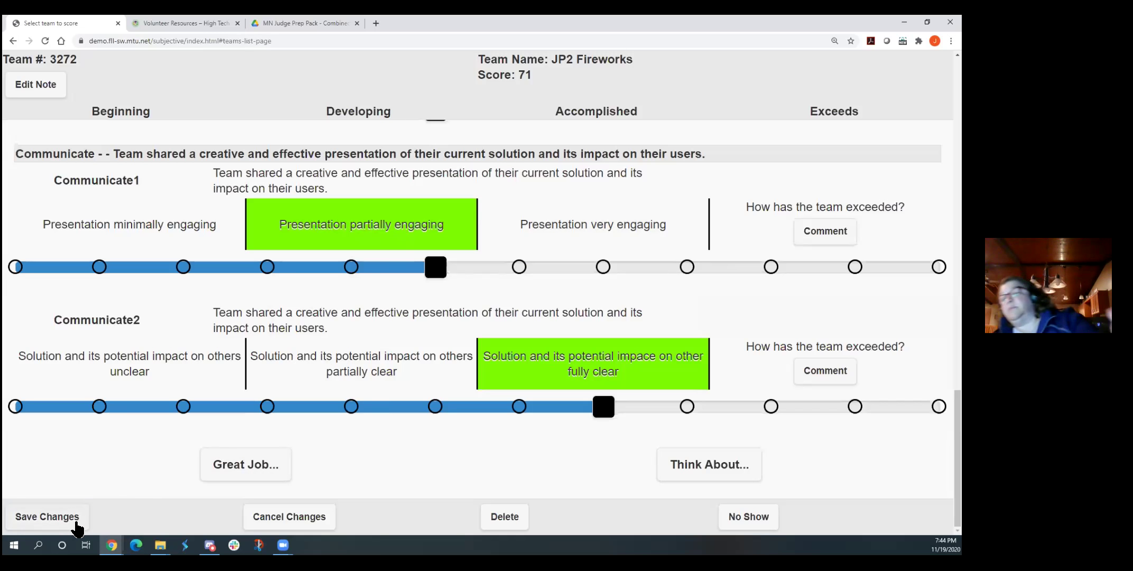
# - Return to the team list and reopen JP2 Fireworks' scoring page
pyautogui.click(61, 524)
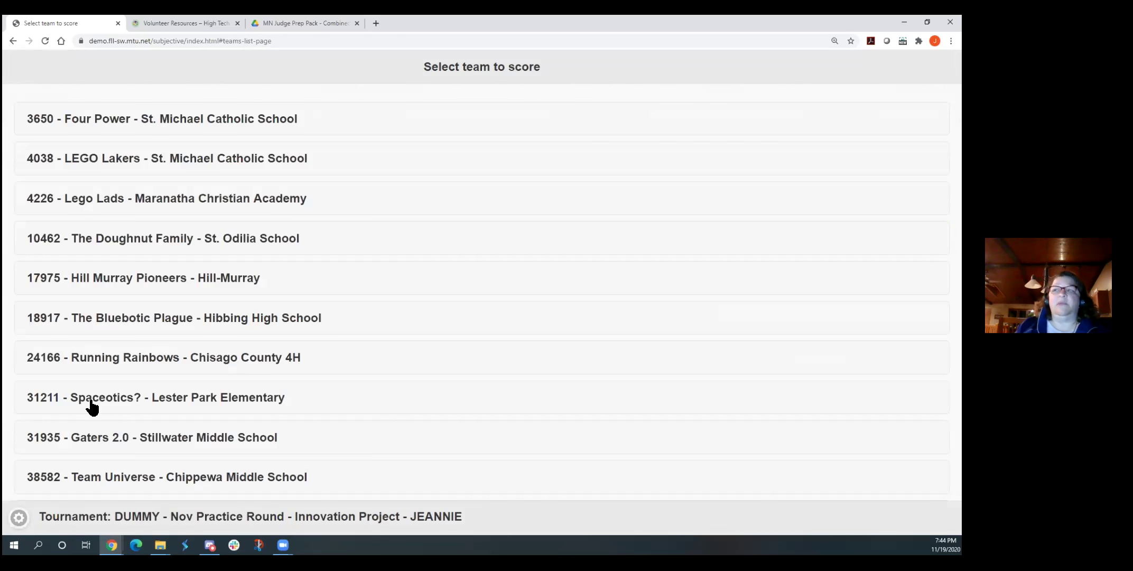
pyautogui.scroll(-1, 449, 418)
pyautogui.scroll(-15, 443, 410)
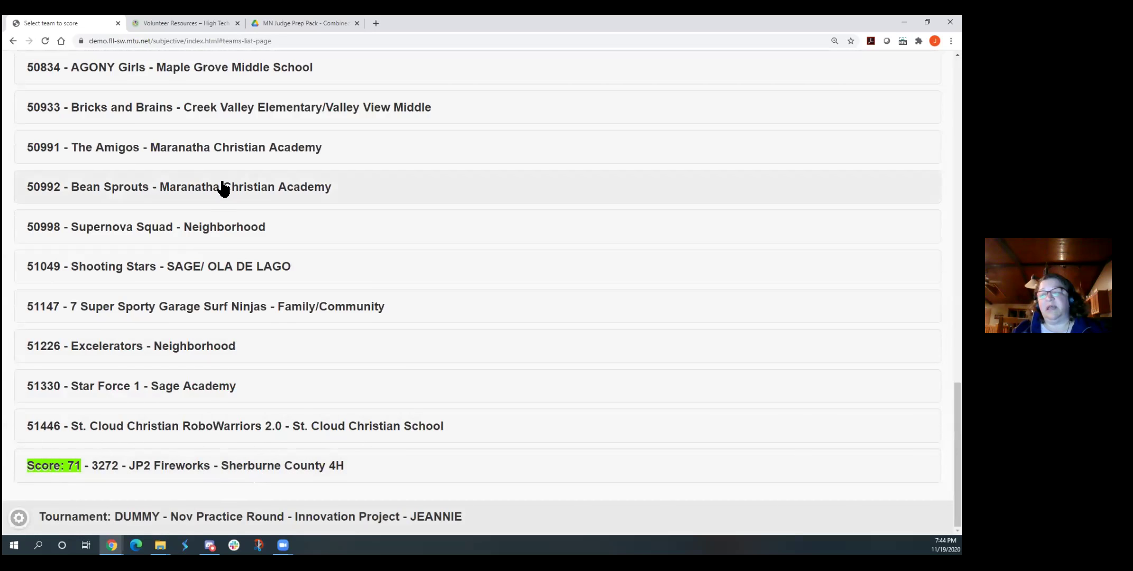
pyautogui.click(160, 467)
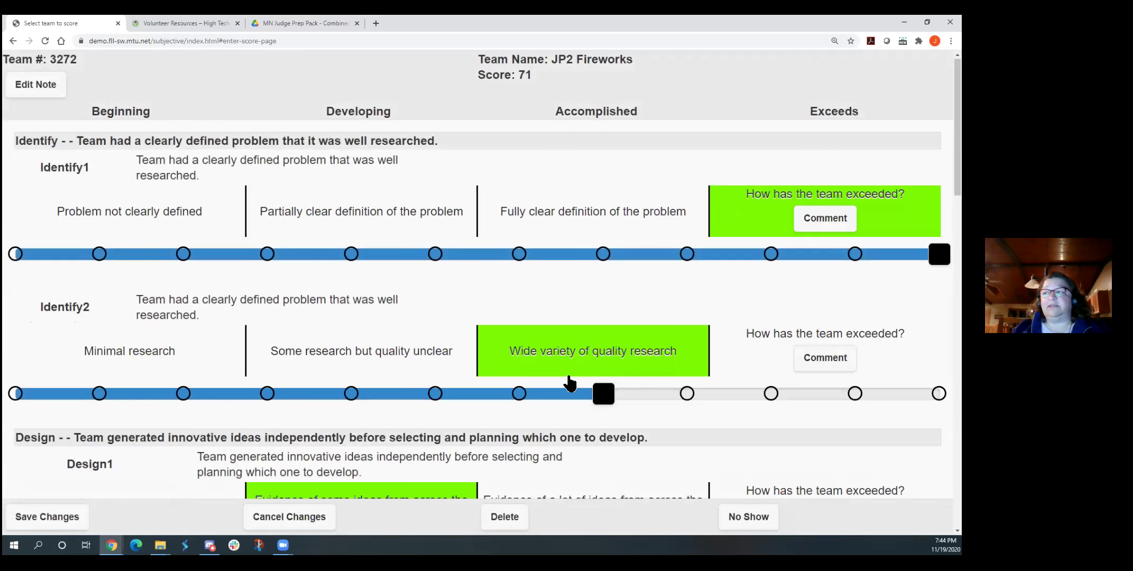
# - Raise Identify2 to Exceeds and Design1 to Accomplished, then save the revised score of 75
pyautogui.click(770, 394)
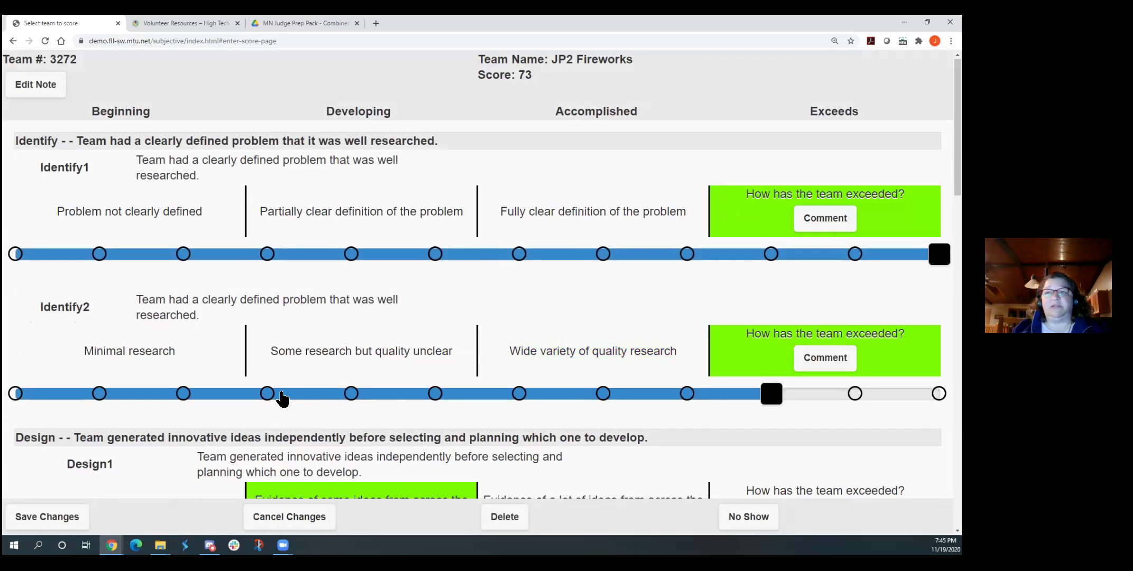
pyautogui.scroll(-3, 370, 396)
pyautogui.click(519, 401)
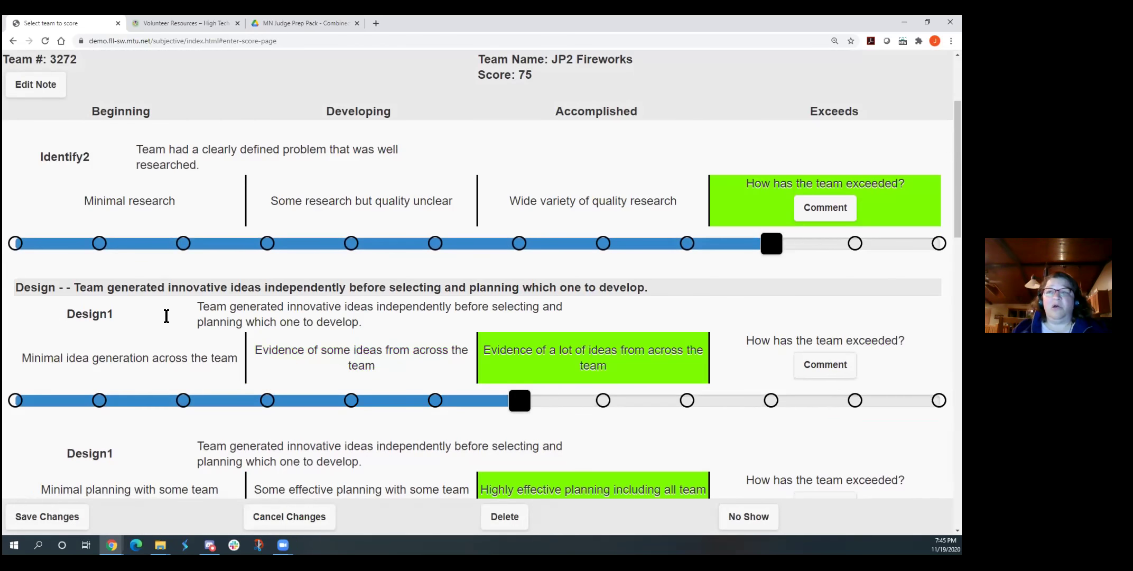
pyautogui.scroll(-5, 169, 412)
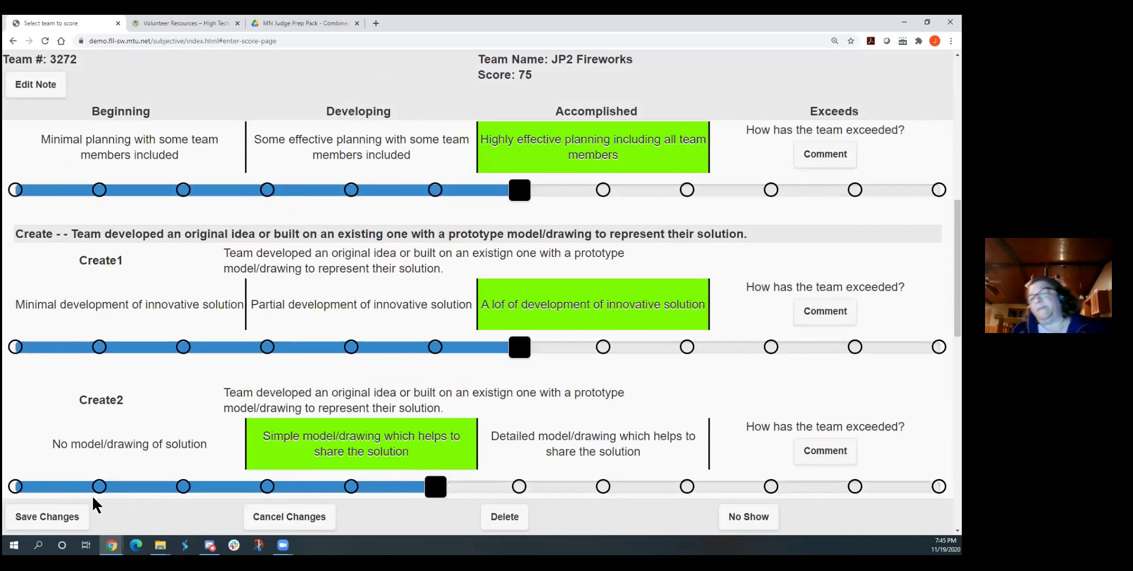
pyautogui.click(51, 524)
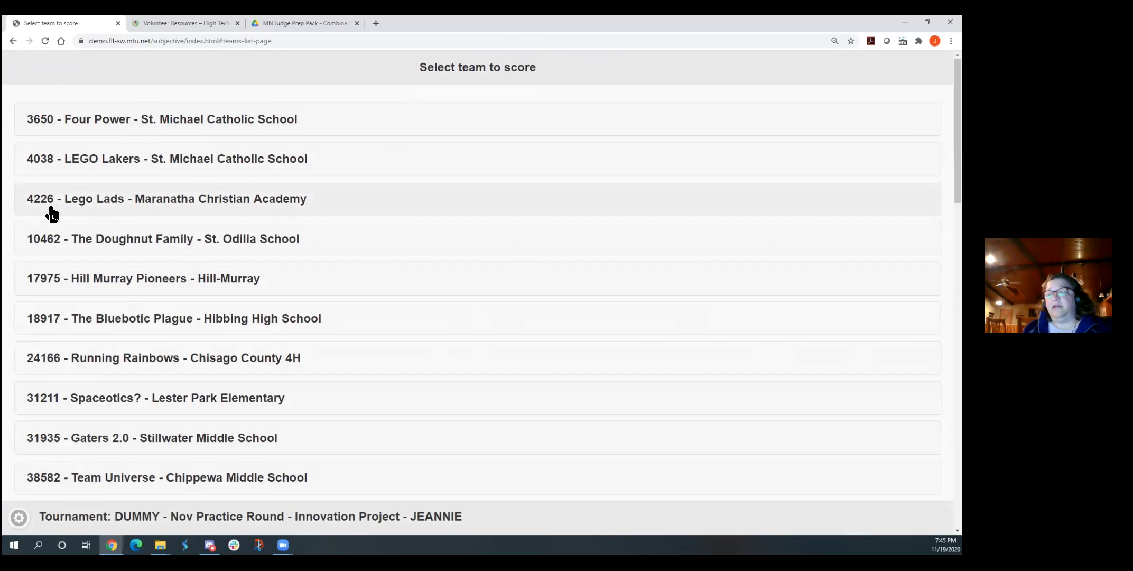
# - Synchronize with the server and acknowledge the 'Uploaded 1 scores' confirmation
pyautogui.click(19, 517)
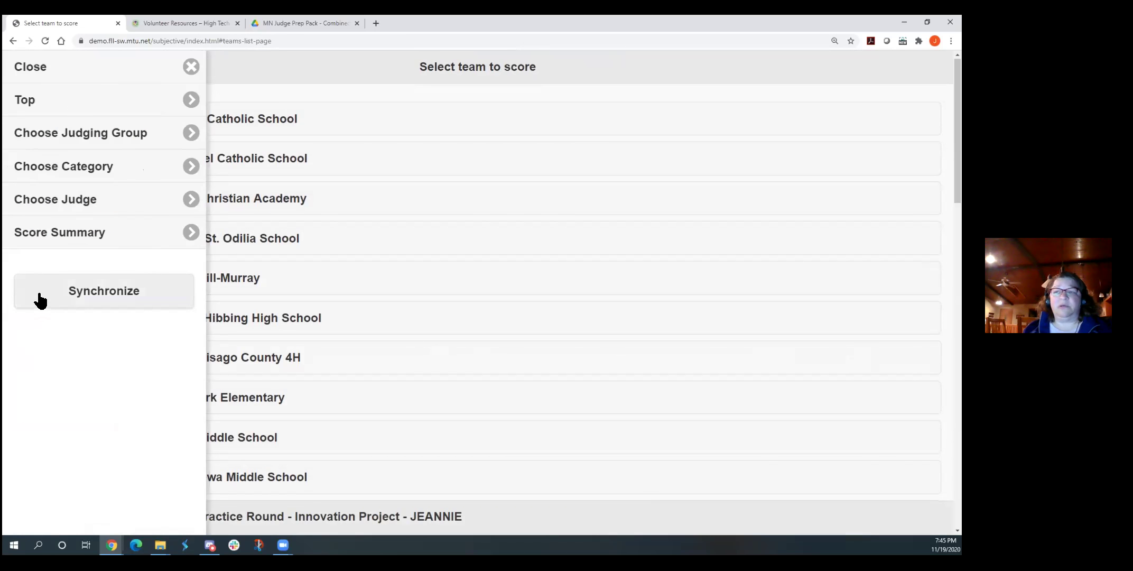
pyautogui.click(40, 301)
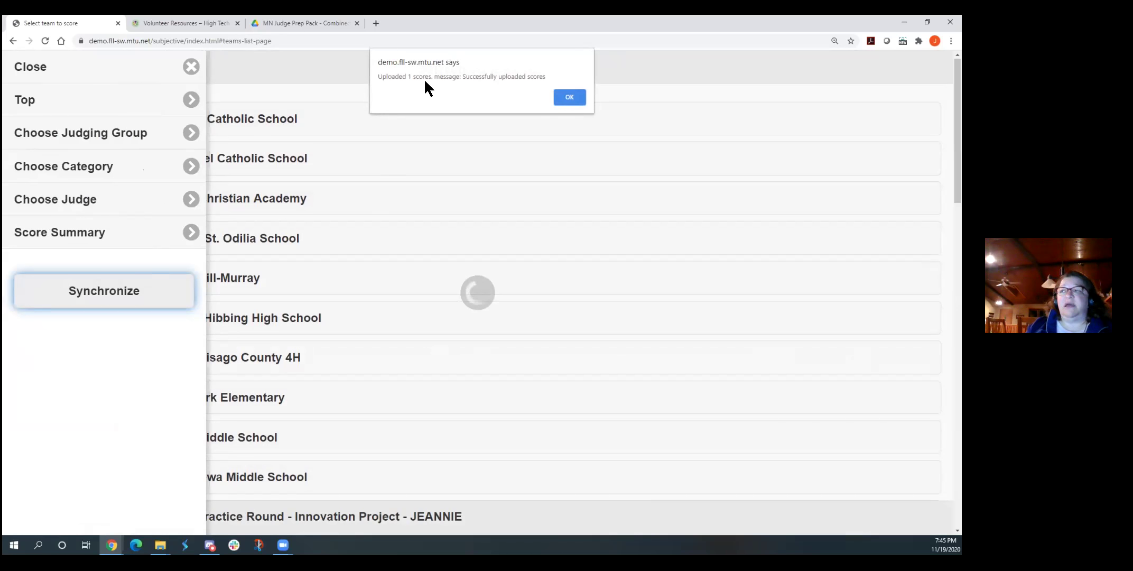
pyautogui.click(569, 97)
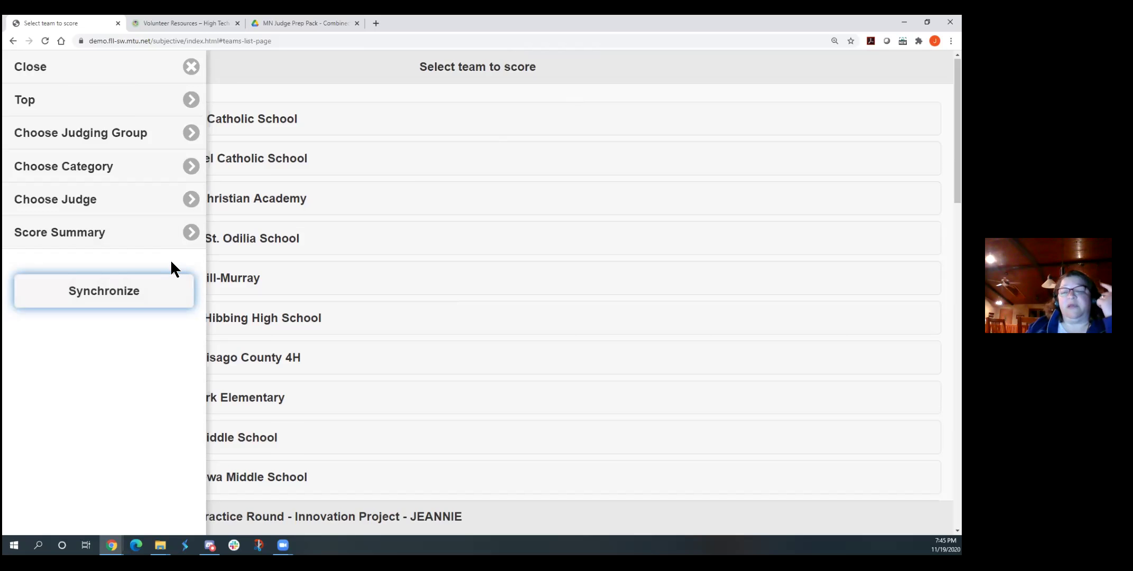
# - Close the side menu to show the team list beginning with 3650 Four Power
pyautogui.click(192, 67)
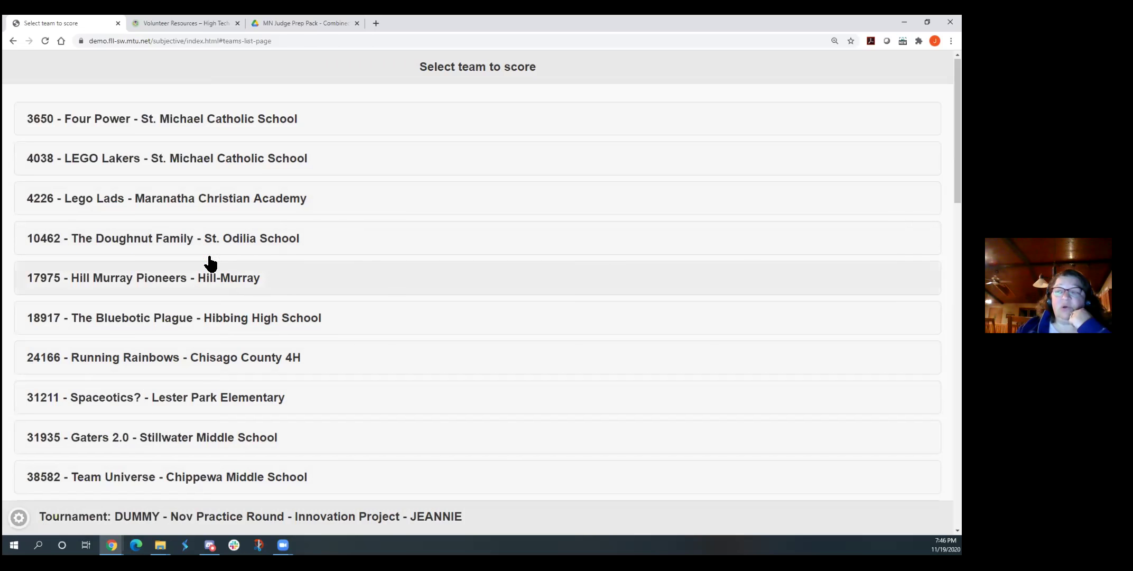
pyautogui.scroll(-3, 140, 317)
pyautogui.scroll(3, 121, 336)
pyautogui.scroll(-8, 136, 346)
pyautogui.scroll(-12, 163, 430)
pyautogui.click(182, 467)
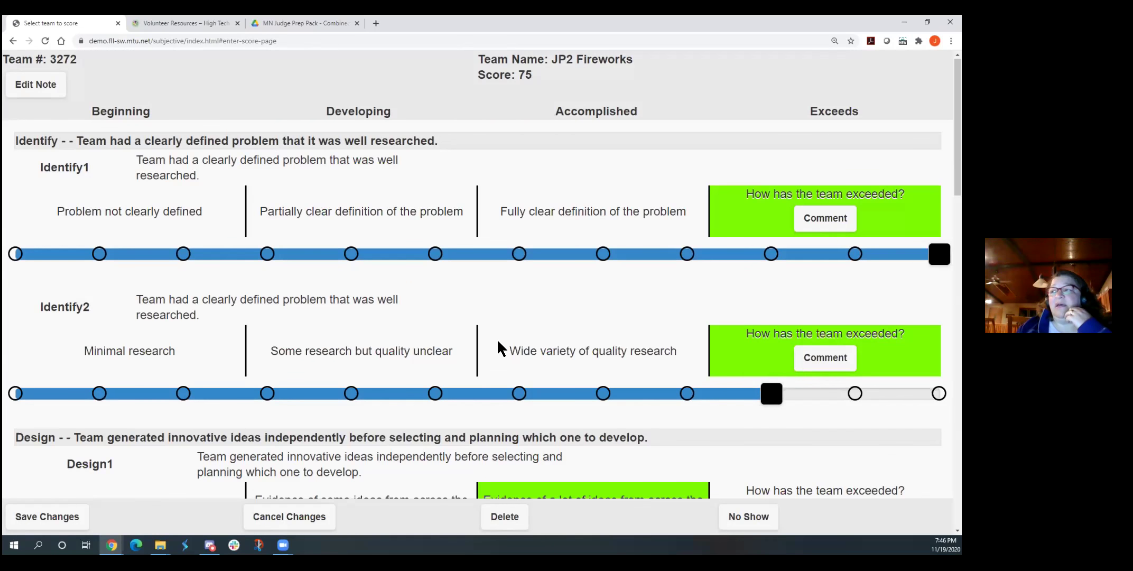
pyautogui.scroll(-4, 497, 338)
pyautogui.click(68, 507)
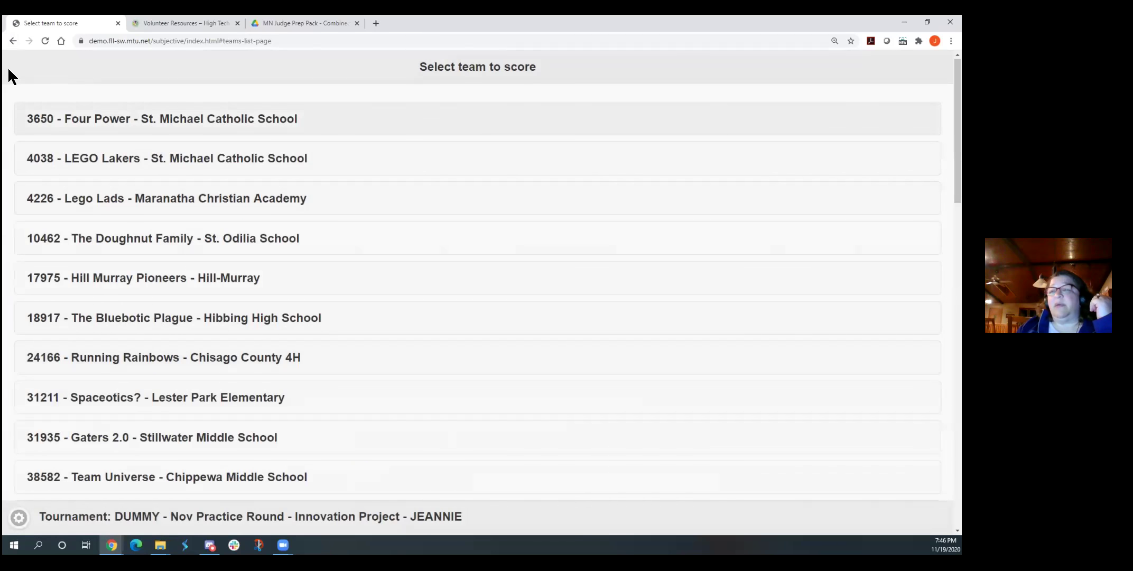
pyautogui.click(13, 41)
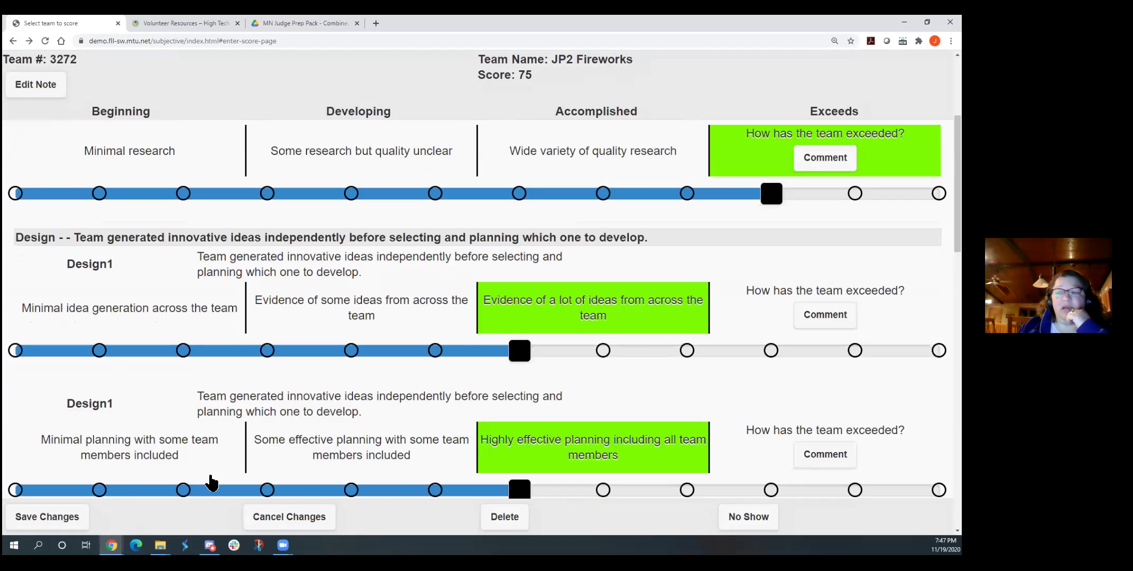
pyautogui.click(73, 523)
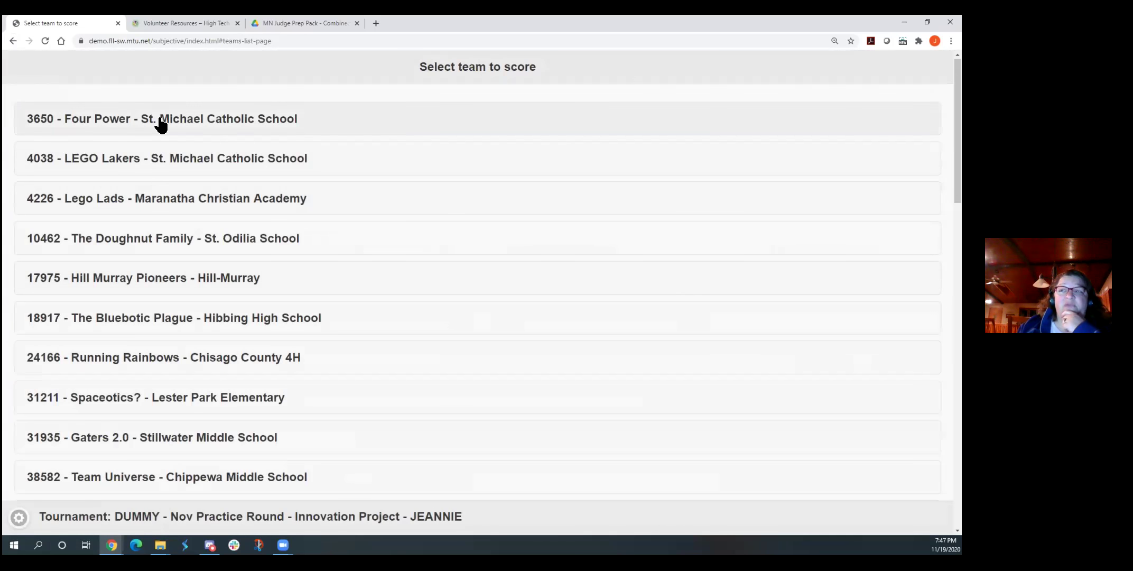
# - Mark 3650 Four Power as No Show, then save 4038 LEGO Lakers at score 10
pyautogui.click(168, 168)
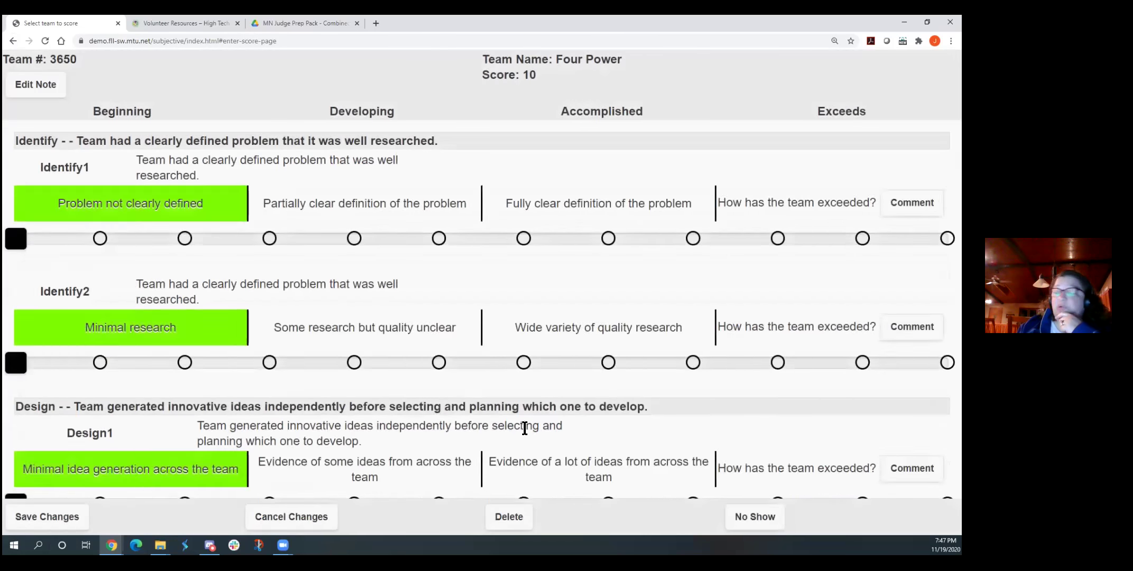
pyautogui.click(757, 519)
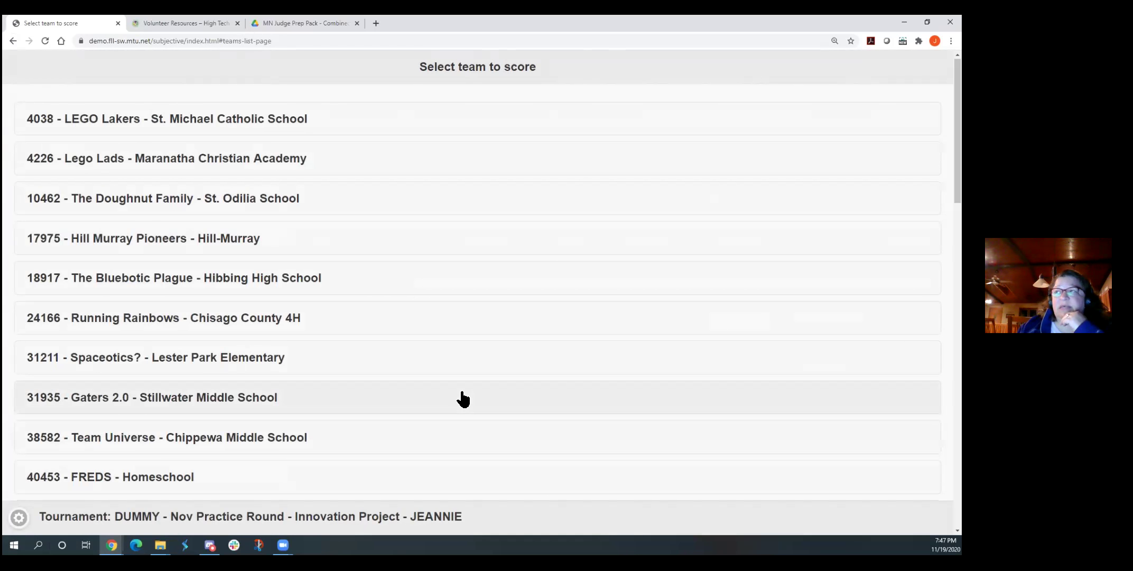
pyautogui.click(222, 121)
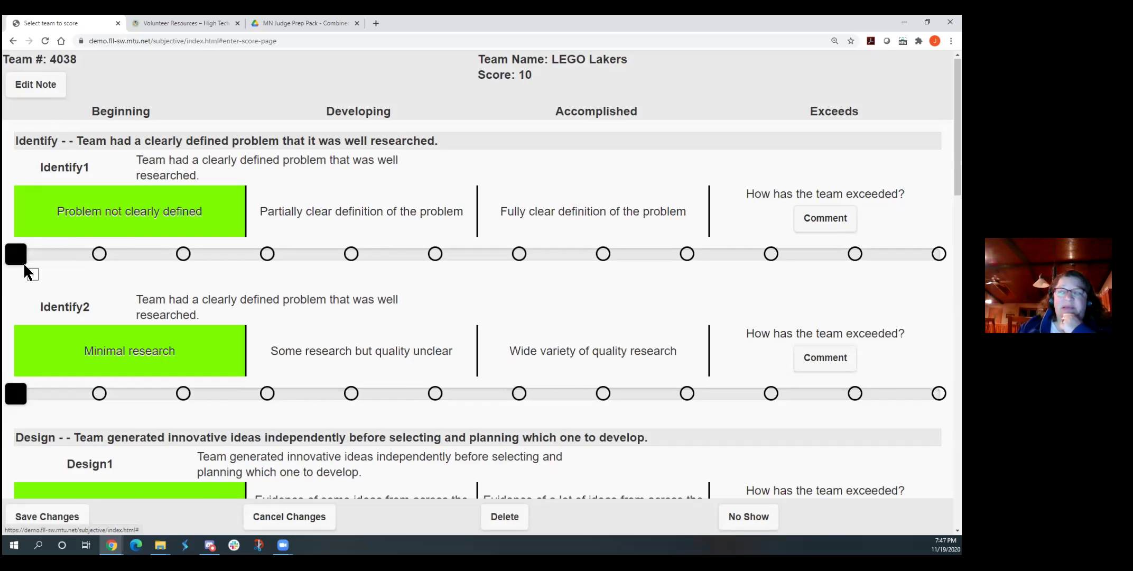
pyautogui.scroll(-12, 197, 342)
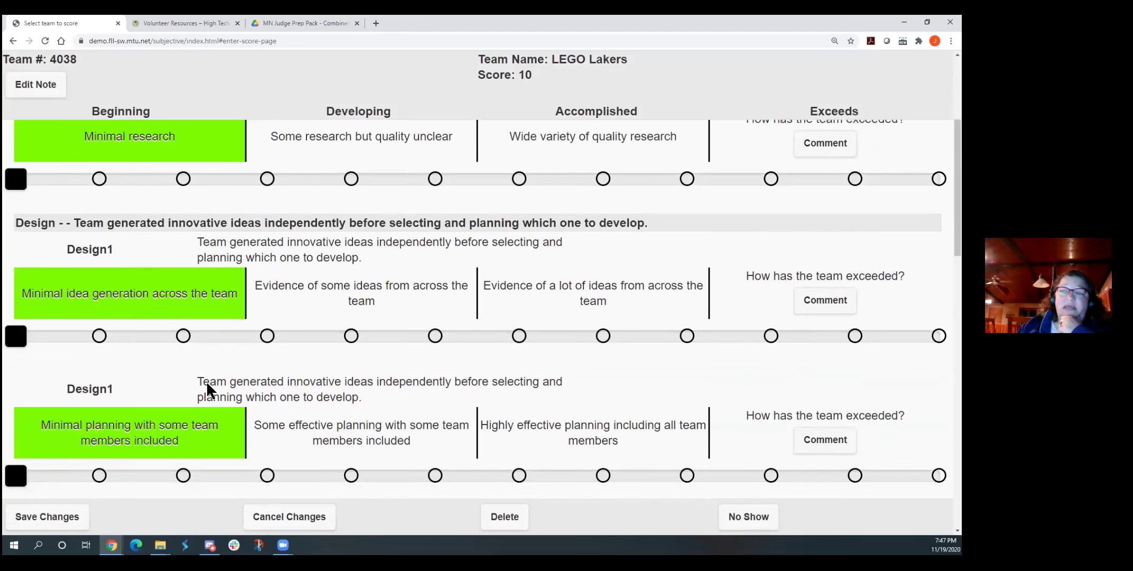
pyautogui.scroll(-5, 218, 431)
pyautogui.scroll(10, 219, 431)
pyautogui.scroll(8, 221, 431)
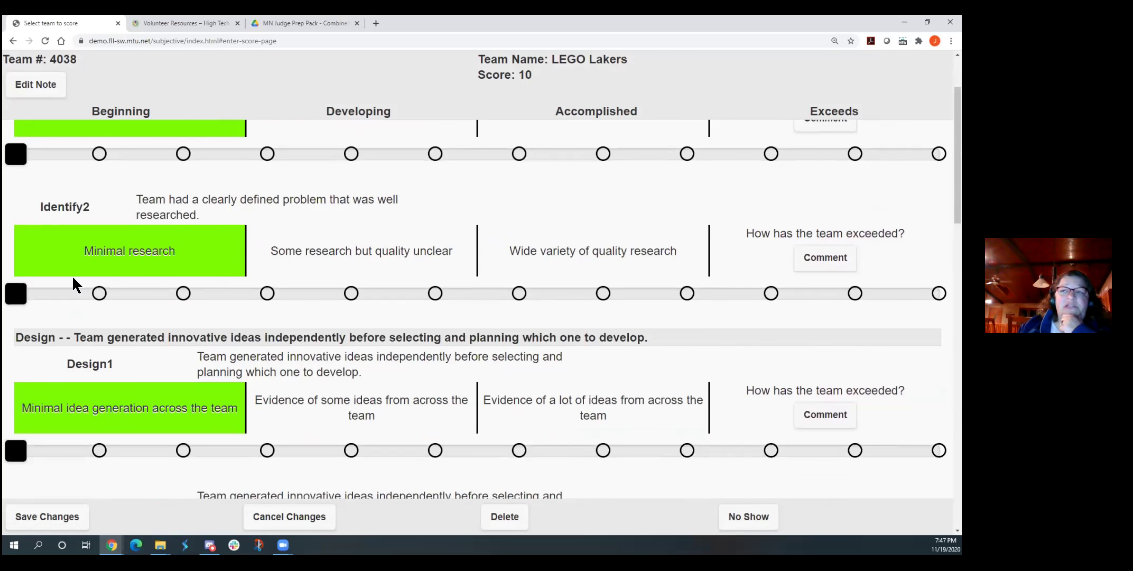
pyautogui.scroll(2, 74, 280)
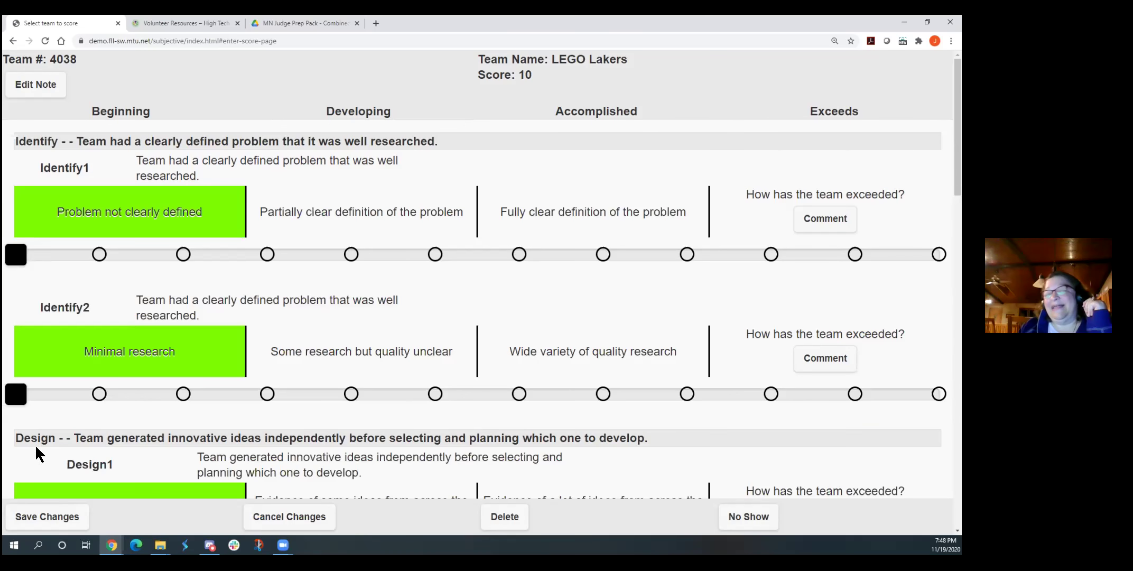
pyautogui.click(47, 522)
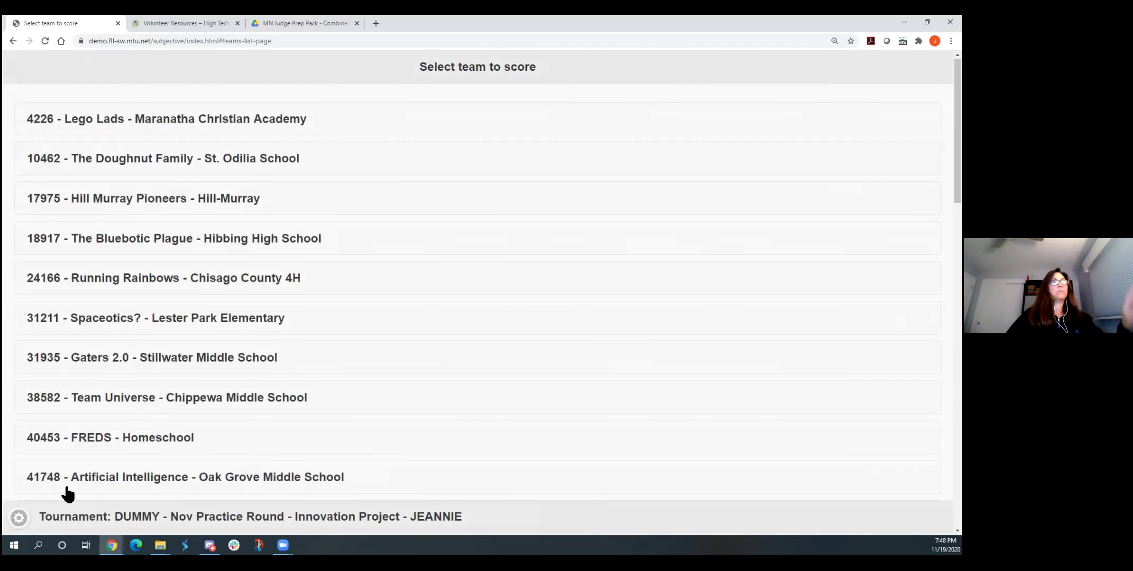
# - Review the three-team Score Summary, then reopen LEGO Lakers' score sheet for editing
pyautogui.scroll(-3, 68, 479)
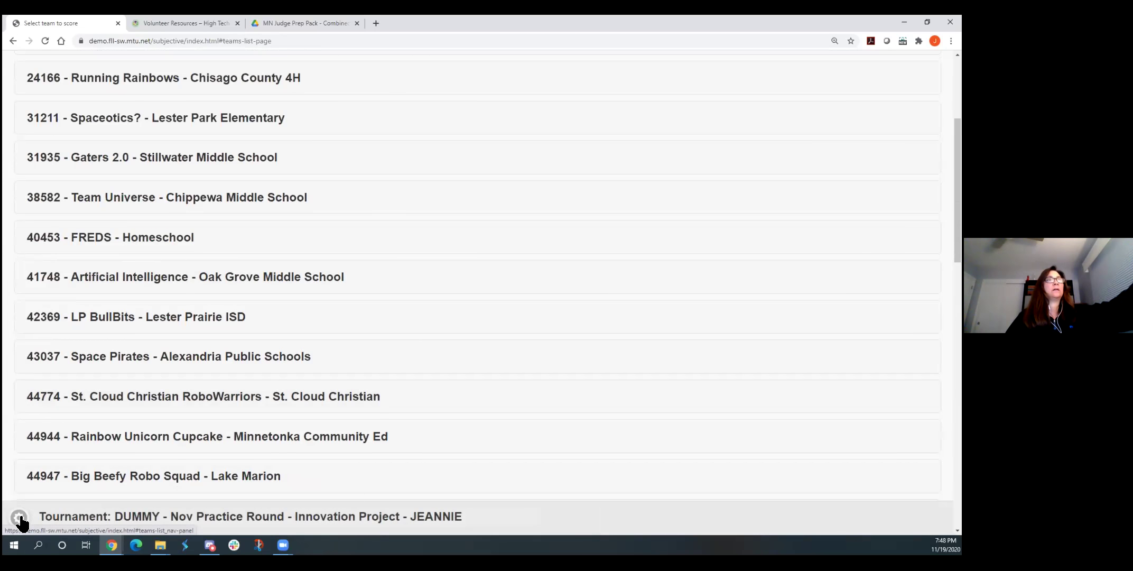
pyautogui.scroll(-15, 136, 433)
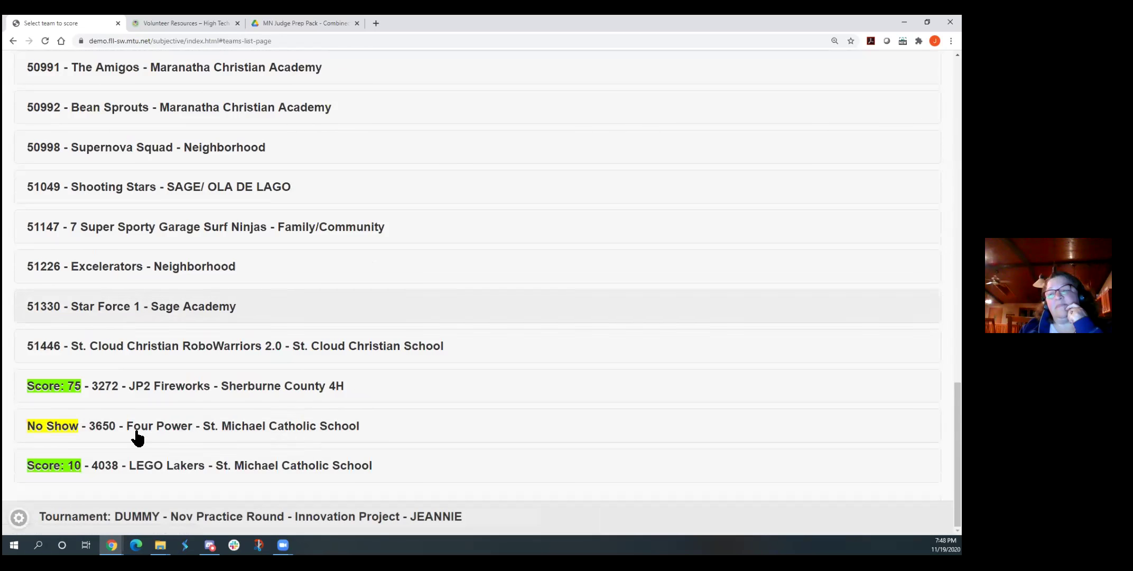
pyautogui.click(20, 516)
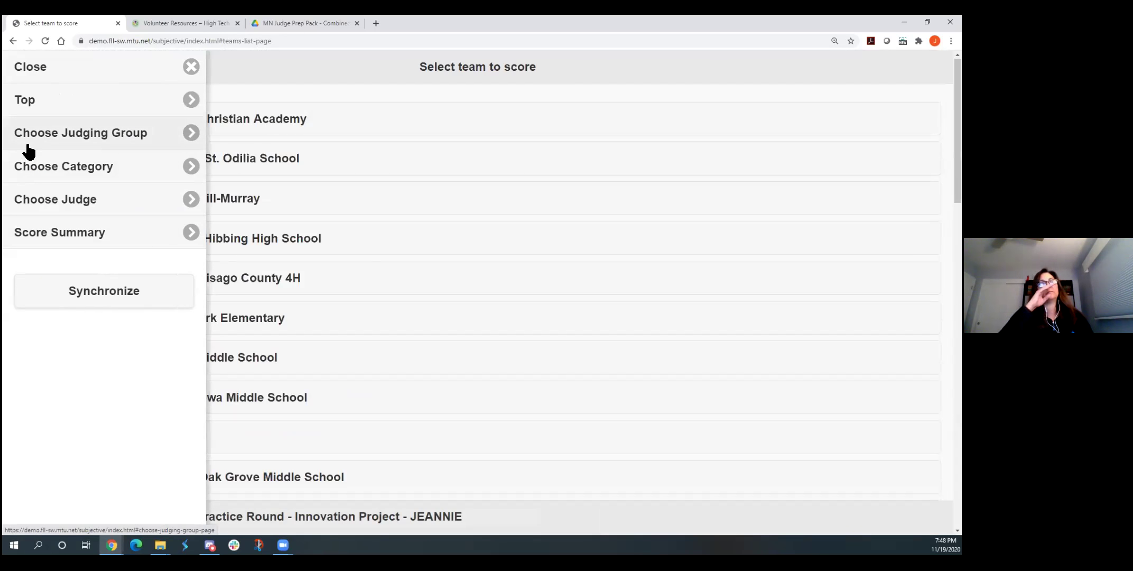
pyautogui.click(83, 233)
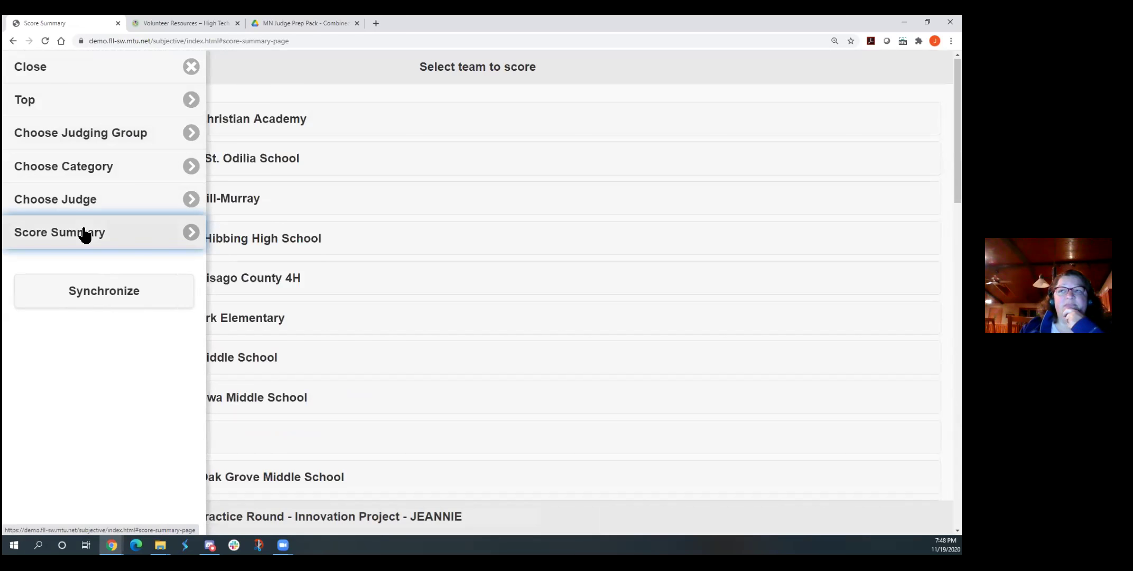
pyautogui.click(82, 232)
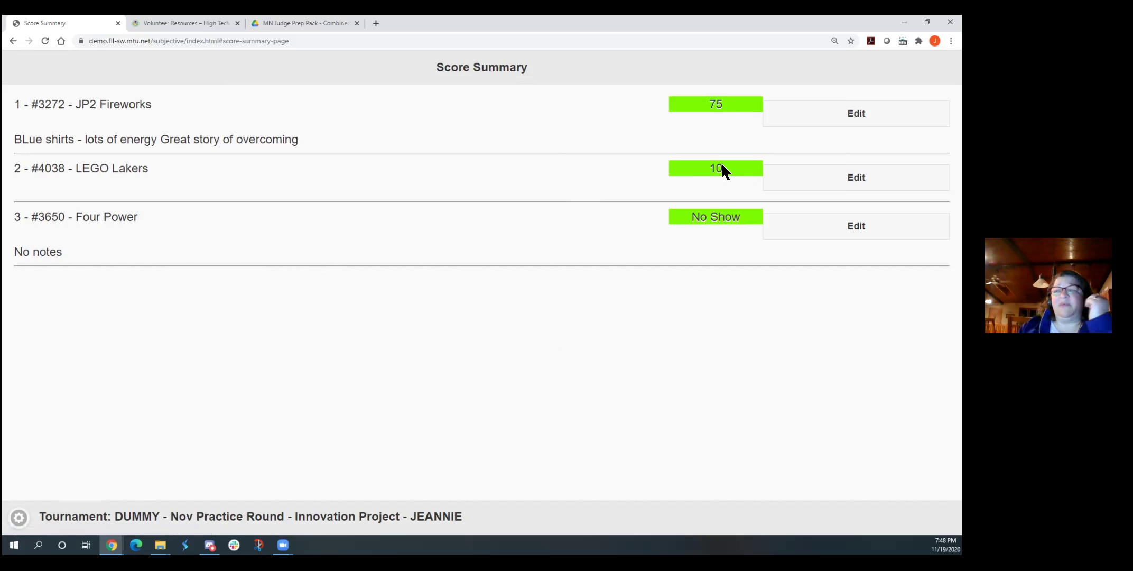
pyautogui.click(855, 184)
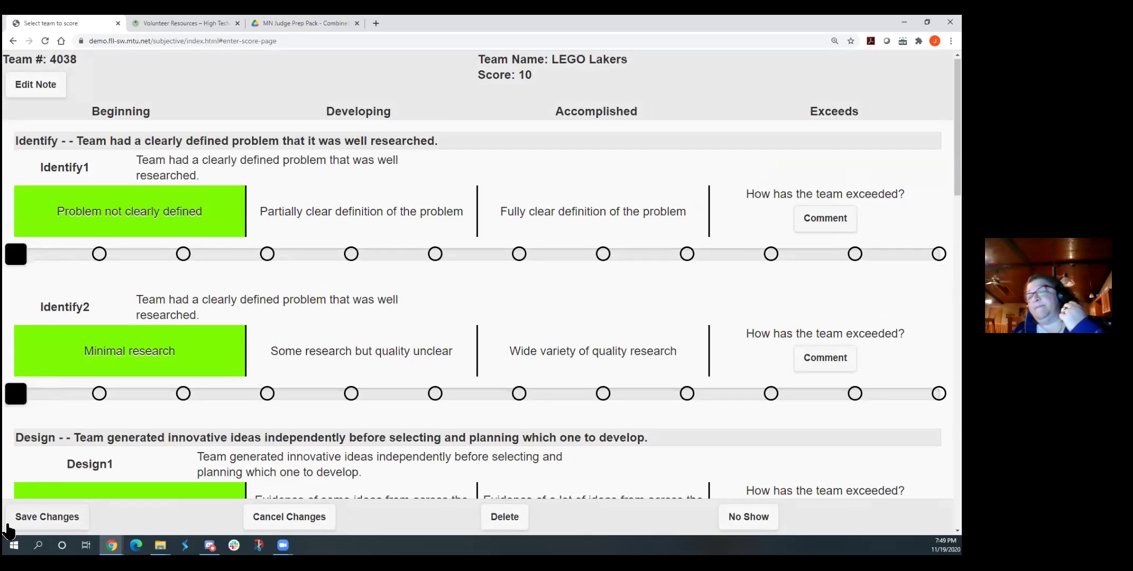
# - Save LEGO Lakers' score and synchronize, acknowledging the 'Uploaded 3 scores' confirmation
pyautogui.click(24, 523)
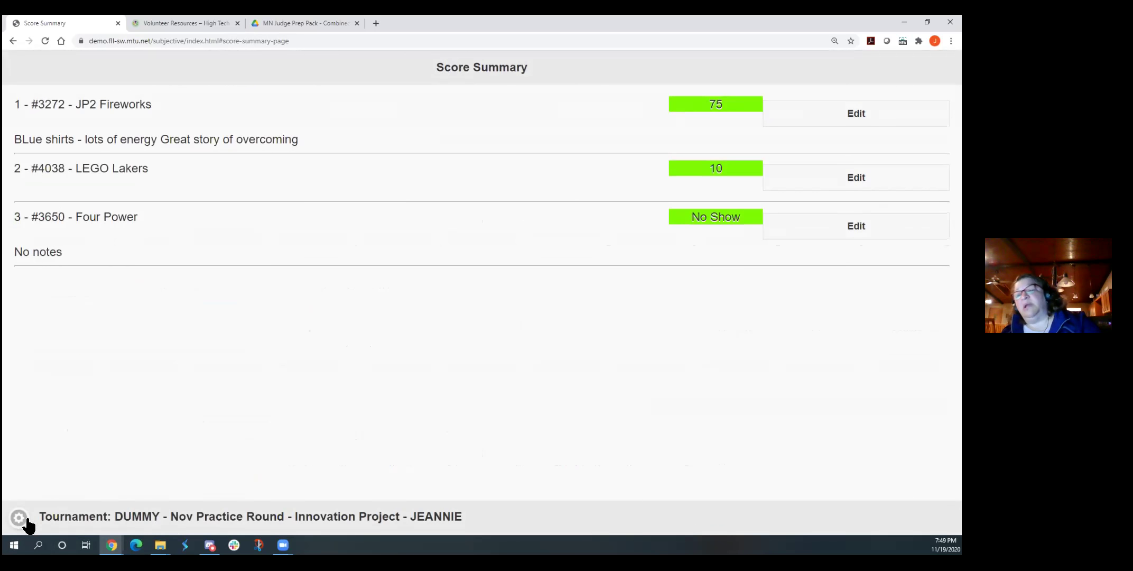
pyautogui.click(18, 517)
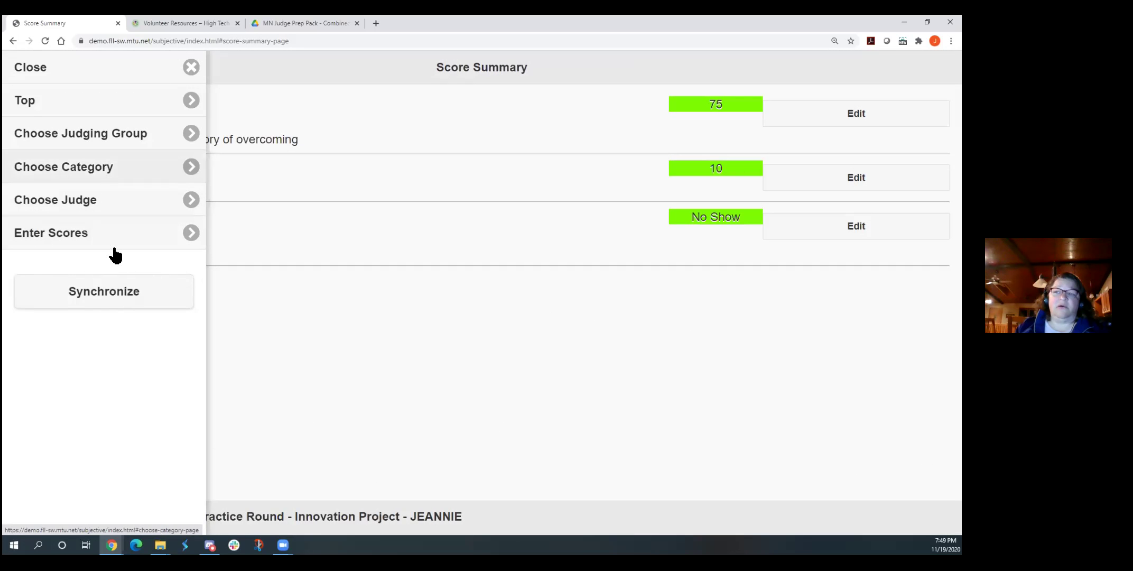
pyautogui.click(117, 296)
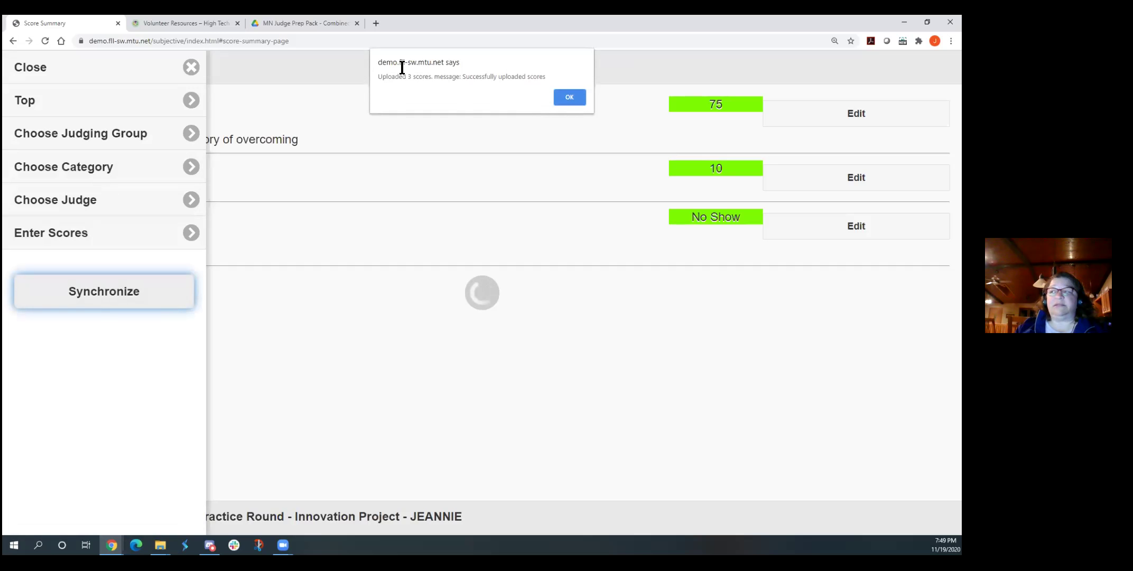
pyautogui.click(572, 92)
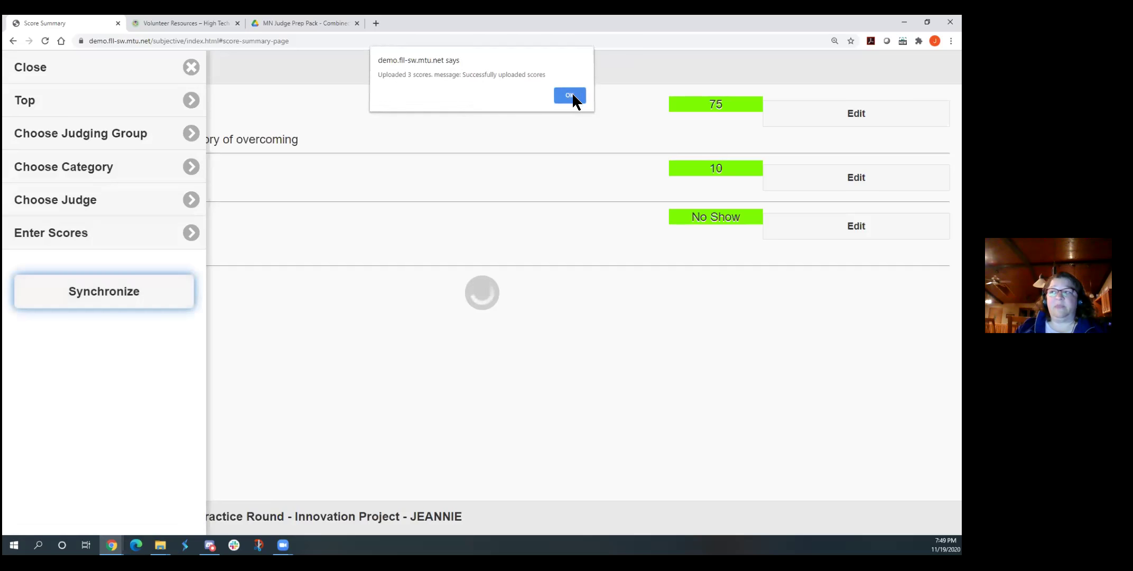